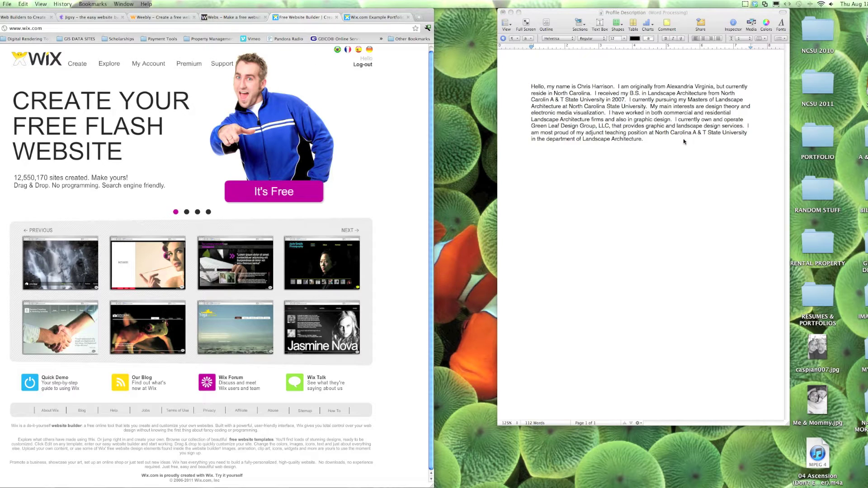
Minimize the Profile Description document and open the MY WEBPAGE folder on the desktop.
{"action": "left_click", "coordinate": [512, 12]}
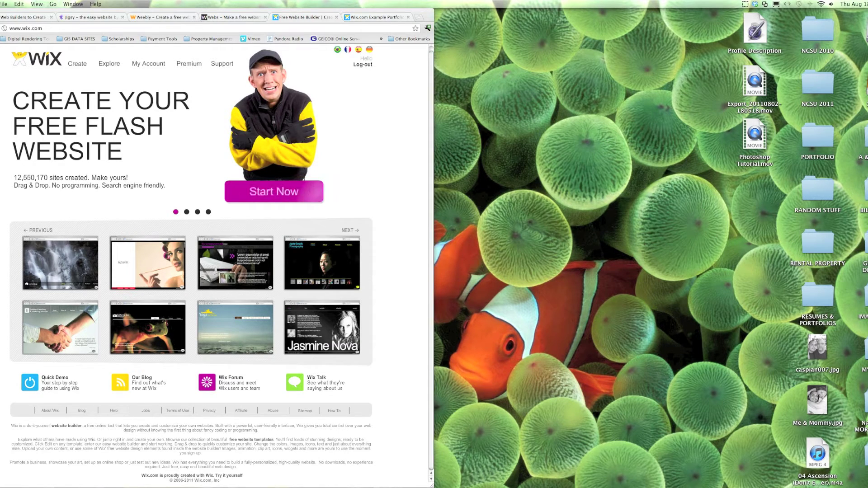
{"action": "left_click", "coordinate": [864, 351]}
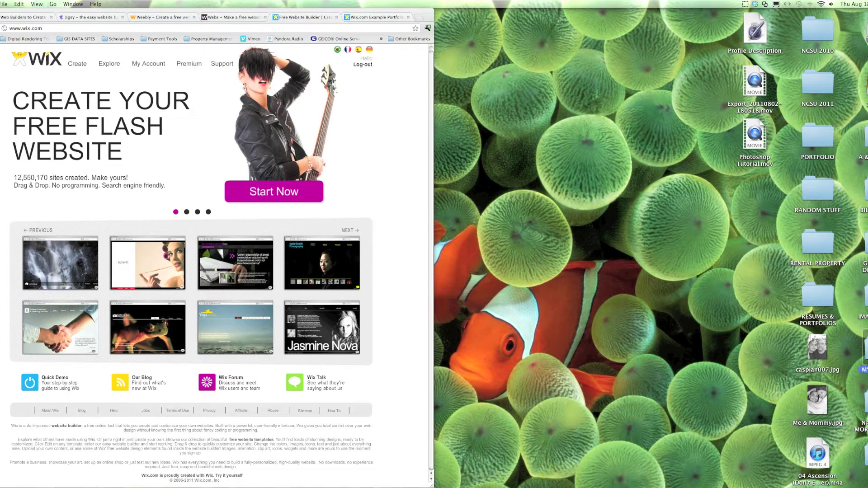
{"action": "key", "text": "super+o"}
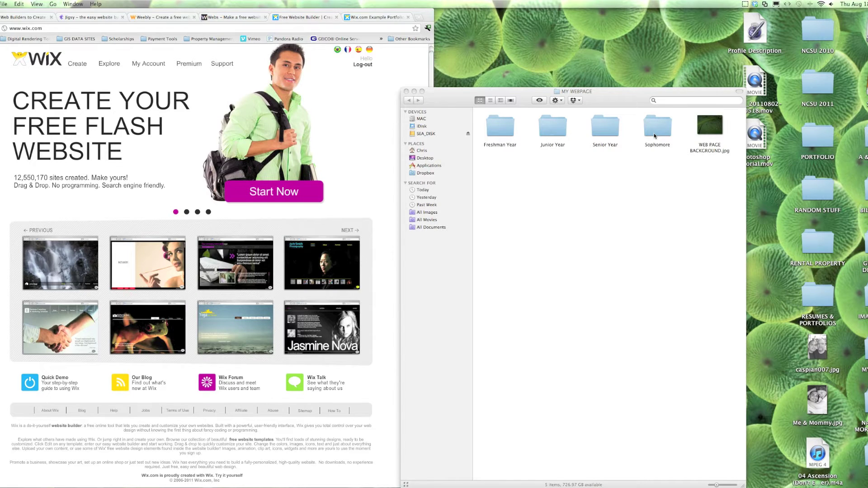
{"action": "left_click", "coordinate": [406, 91]}
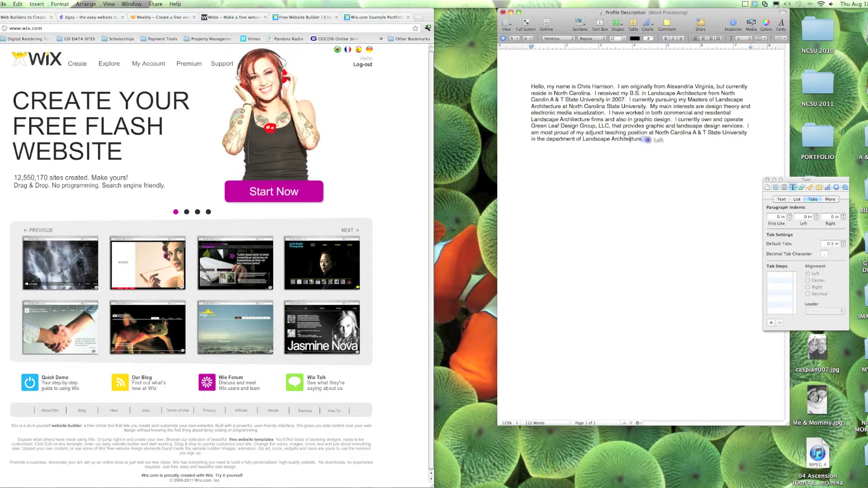
{"action": "left_click_drag", "start_coordinate": [649, 141], "coordinate": [605, 132]}
{"action": "left_click", "coordinate": [512, 12]}
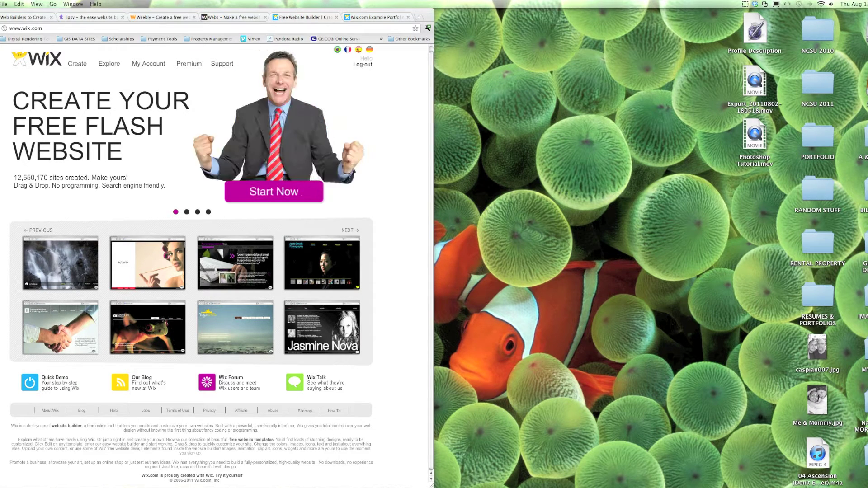
{"action": "left_click", "coordinate": [78, 107]}
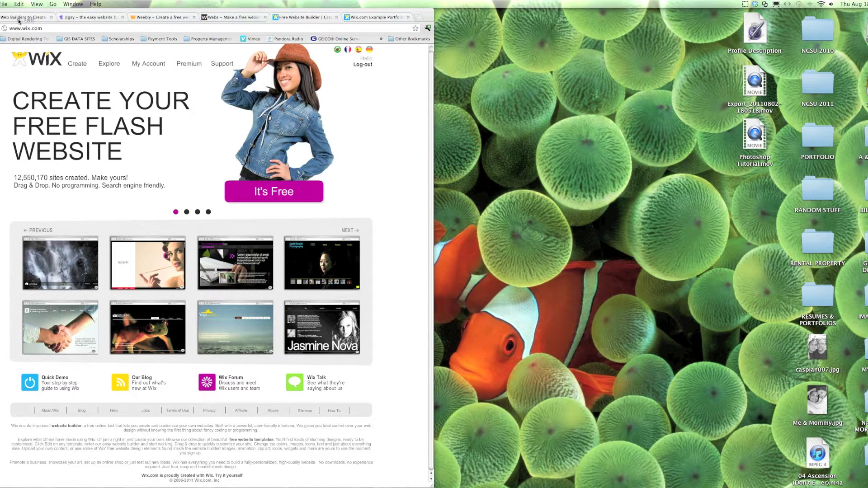
{"action": "key", "text": "super+Left"}
{"action": "scroll", "coordinate": [79, 135], "scroll_direction": "up", "scroll_amount": 1}
{"action": "scroll", "coordinate": [79, 135], "scroll_direction": "up", "scroll_amount": 3}
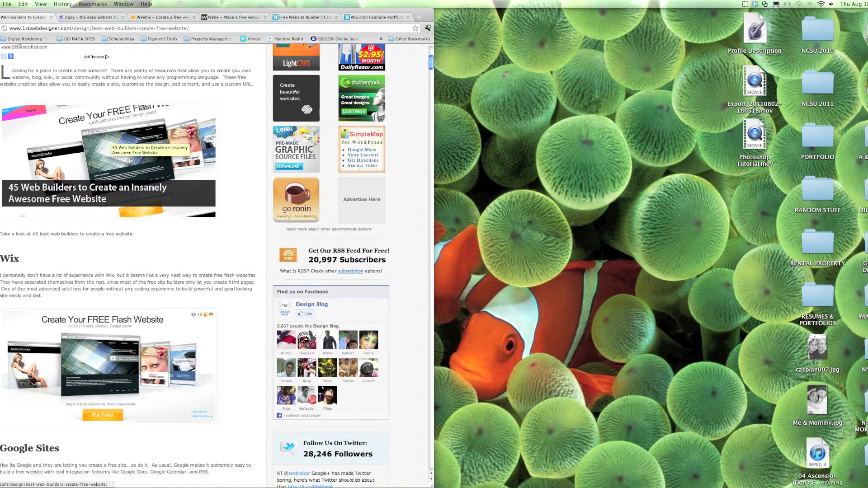
{"action": "key", "text": "super+5"}
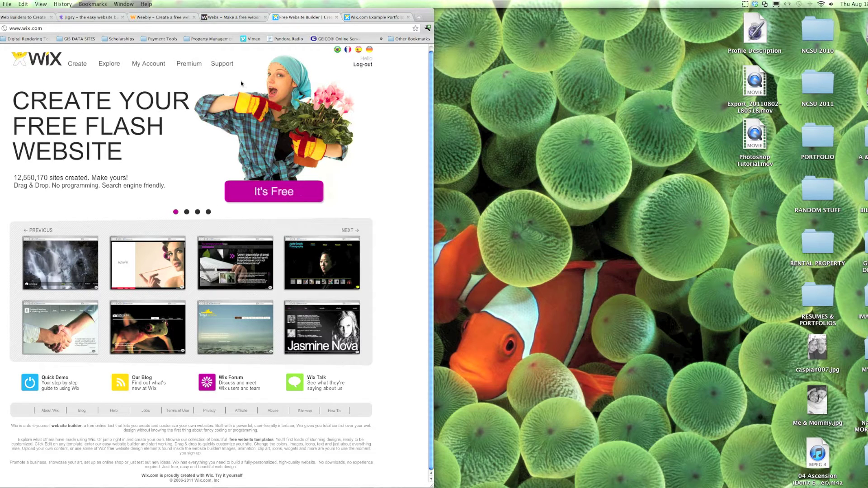
Start a new site and open the Jasmine Nova 'My Personal Portfolio' template for editing.
{"action": "left_click", "coordinate": [271, 191]}
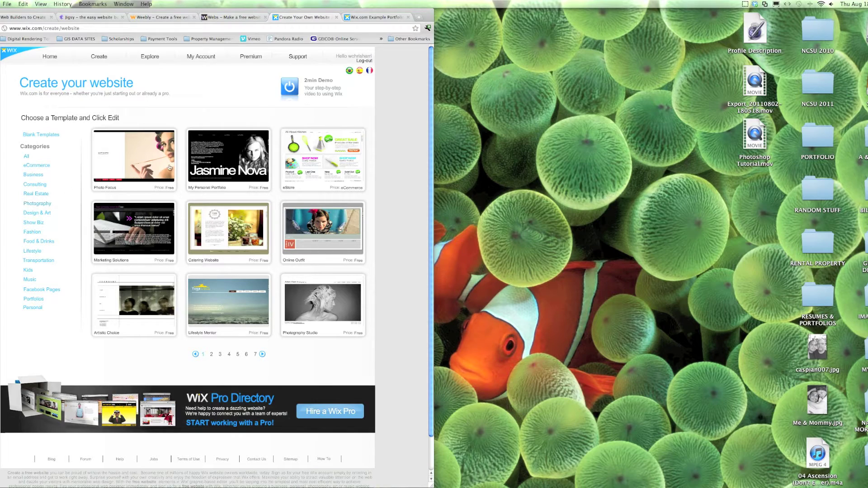
{"action": "mouse_move", "coordinate": [339, 166]}
{"action": "mouse_move", "coordinate": [252, 154]}
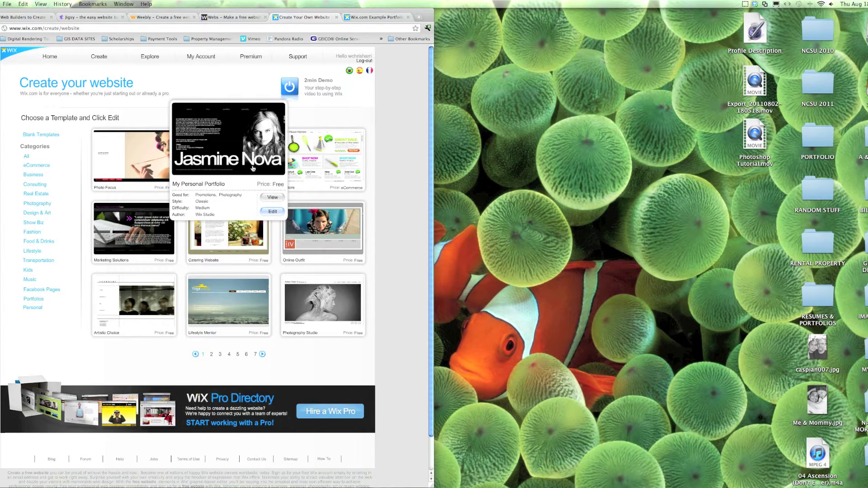
{"action": "left_click", "coordinate": [271, 212]}
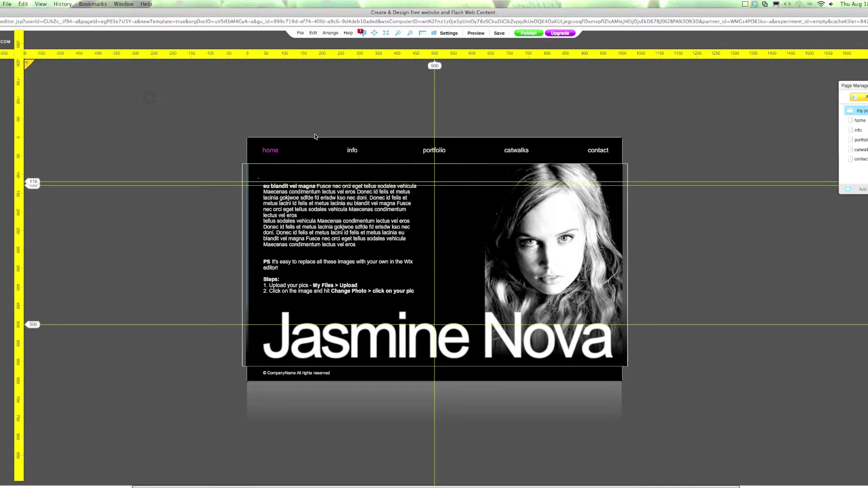
{"action": "left_click", "coordinate": [352, 209]}
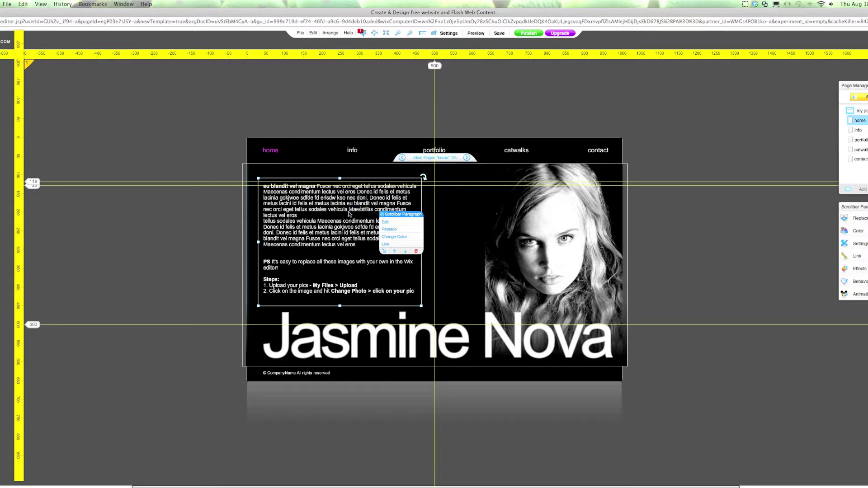
{"action": "left_click", "coordinate": [340, 113]}
{"action": "left_click", "coordinate": [454, 114]}
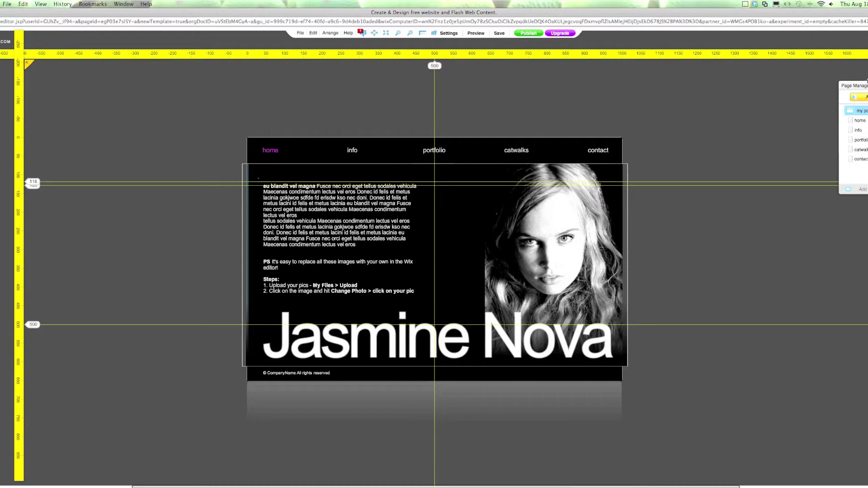
{"action": "left_click", "coordinate": [328, 224]}
{"action": "left_click", "coordinate": [522, 237]}
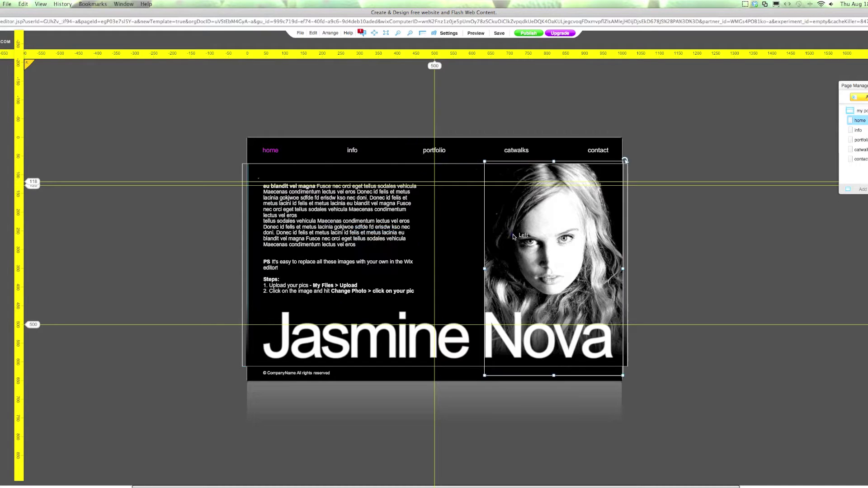
{"action": "left_click", "coordinate": [356, 154]}
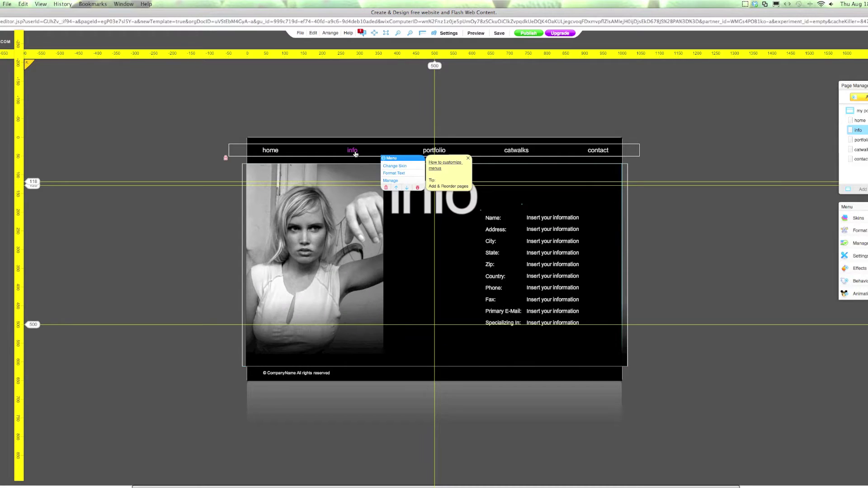
{"action": "left_click", "coordinate": [387, 117]}
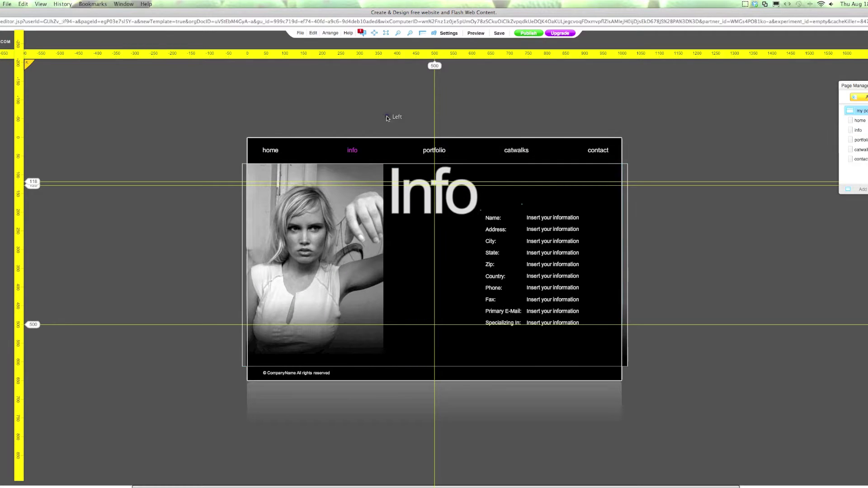
{"action": "left_click", "coordinate": [449, 151]}
{"action": "left_click", "coordinate": [513, 114]}
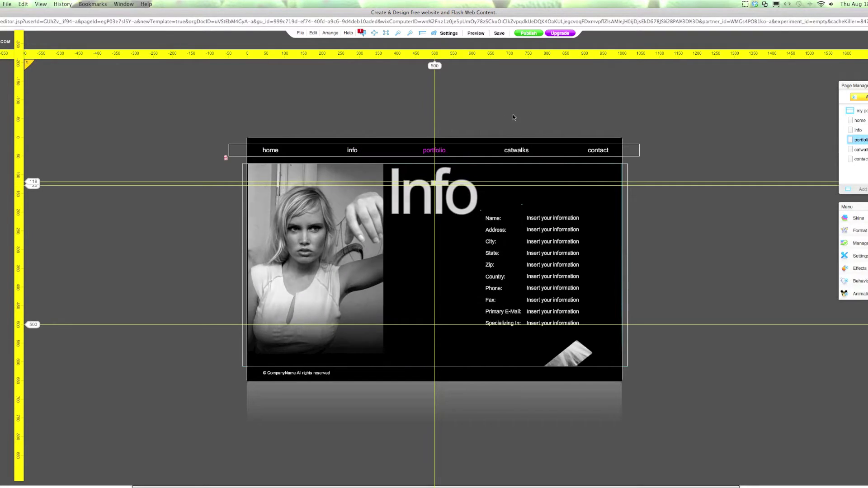
{"action": "left_click", "coordinate": [281, 150]}
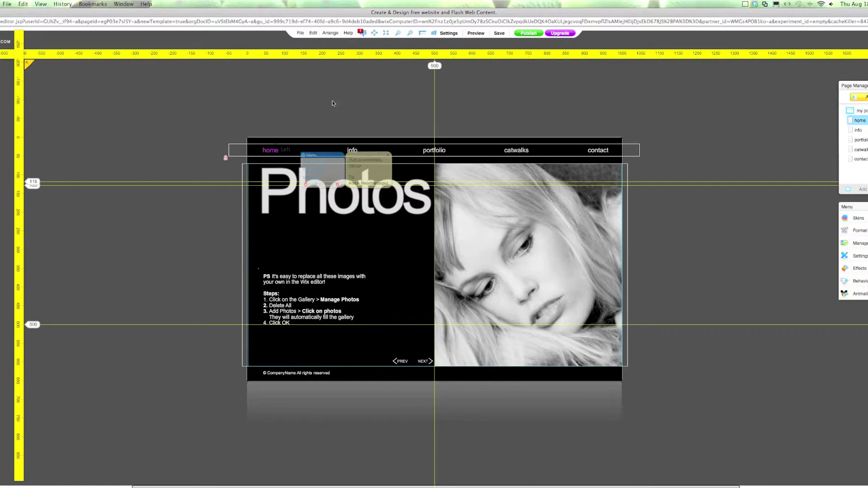
{"action": "left_click", "coordinate": [580, 257]}
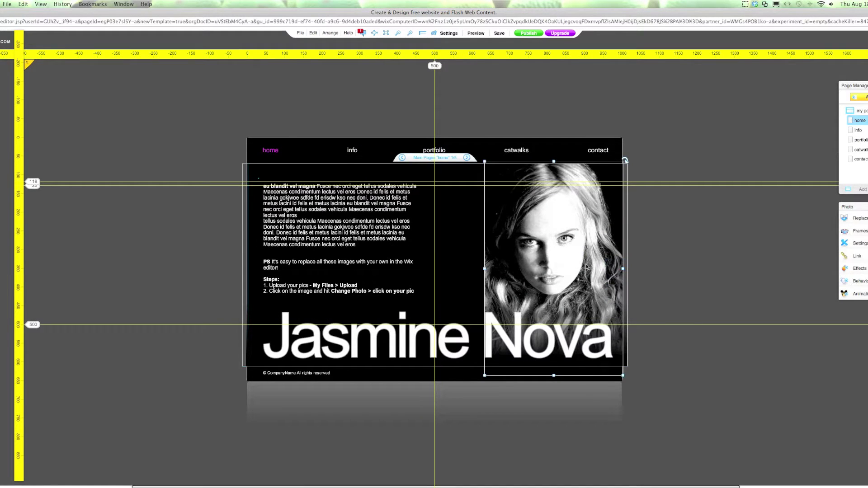
{"action": "left_click", "coordinate": [734, 302]}
Swap the portrait for the uploaded picture 'second' and shorten its frame slightly from the bottom.
{"action": "left_click", "coordinate": [590, 281]}
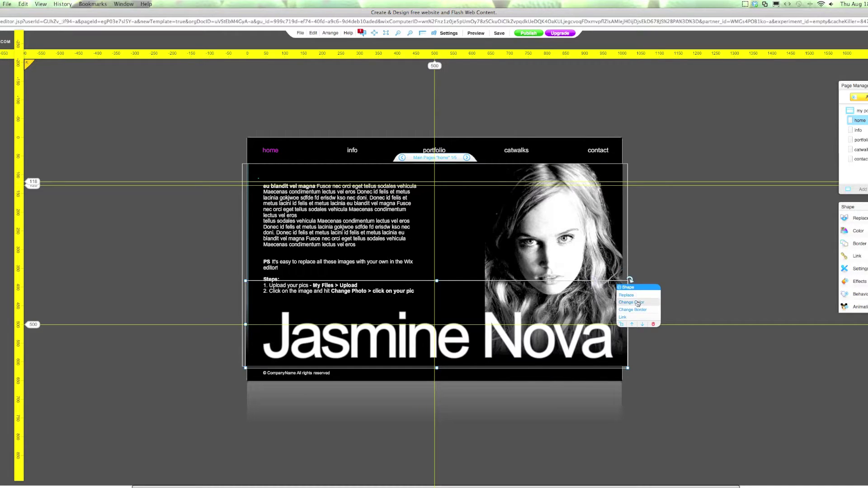
{"action": "left_click", "coordinate": [684, 232]}
{"action": "left_click", "coordinate": [561, 217]}
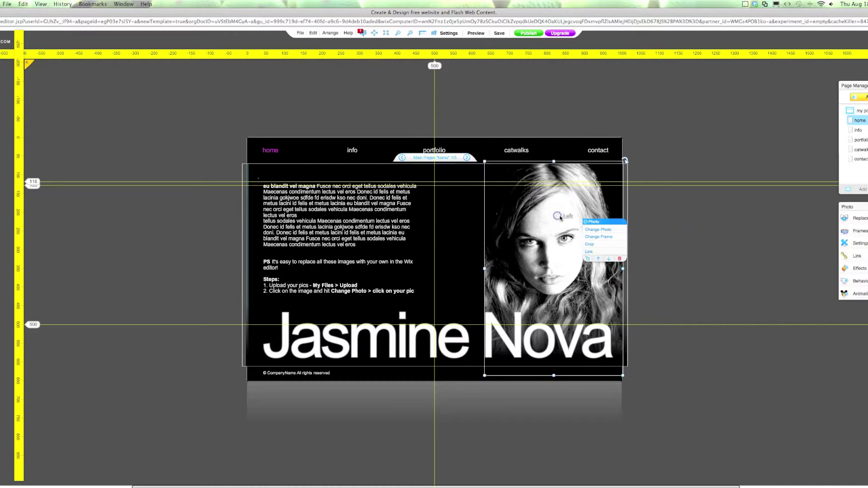
{"action": "left_click", "coordinate": [602, 230]}
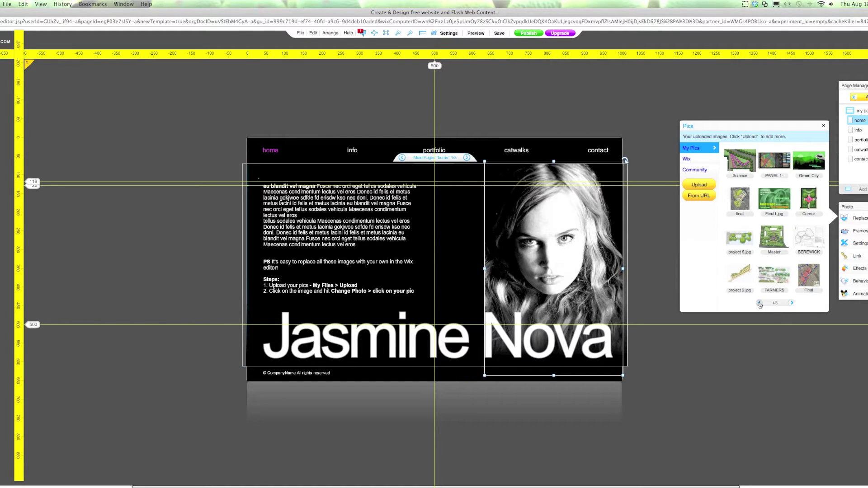
{"action": "left_click", "coordinate": [760, 303]}
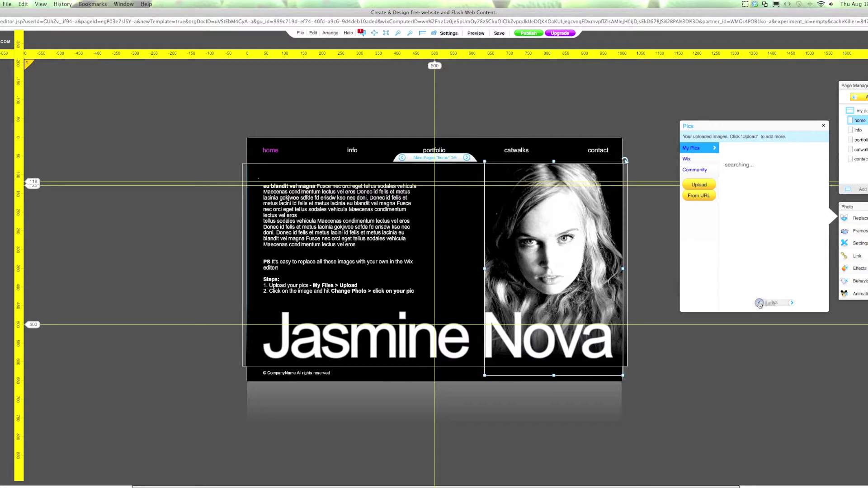
{"action": "left_click", "coordinate": [808, 199]}
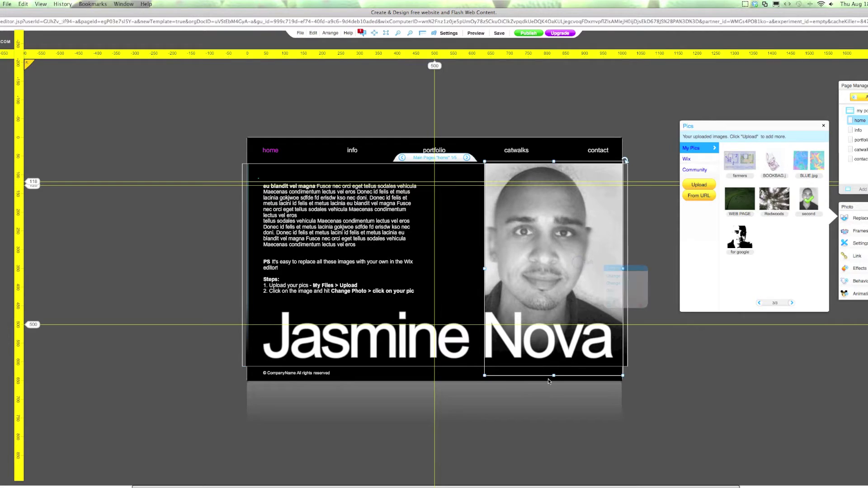
{"action": "left_click_drag", "start_coordinate": [555, 375], "coordinate": [555, 309]}
{"action": "left_click", "coordinate": [660, 333]}
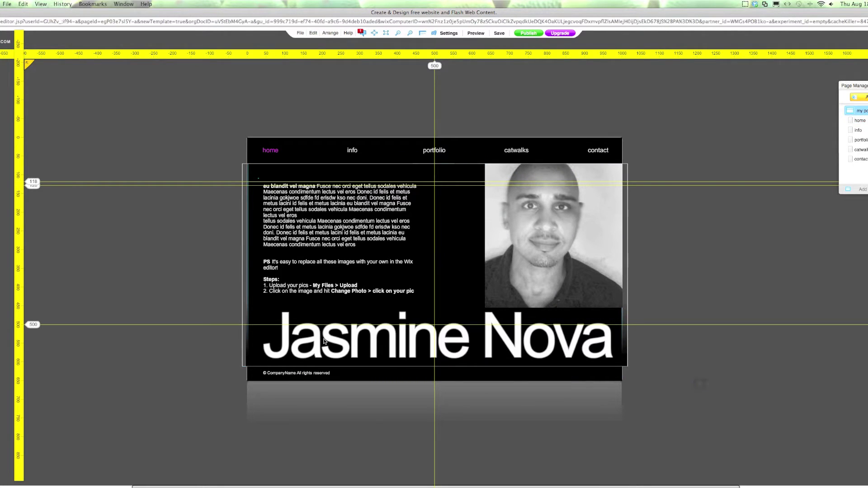
{"action": "left_click", "coordinate": [350, 344]}
Replace the Jasmine Nova title with the owner's full name and colour it green #3BB44A.
{"action": "left_click", "coordinate": [379, 355]}
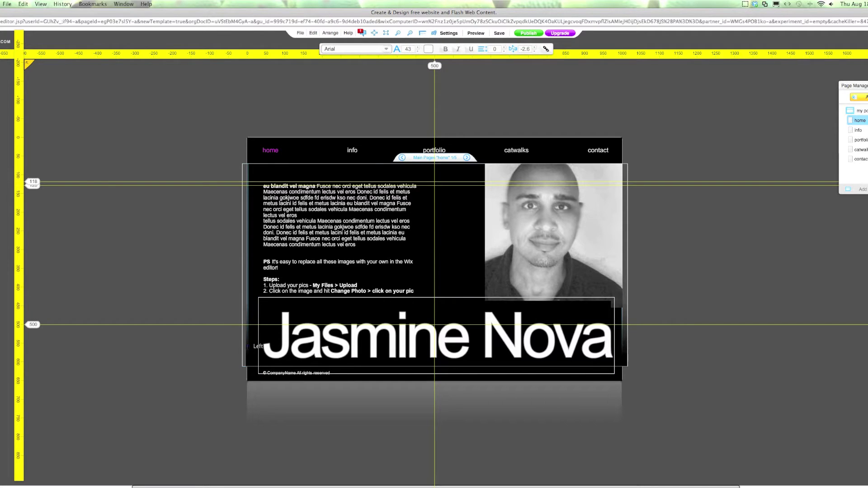
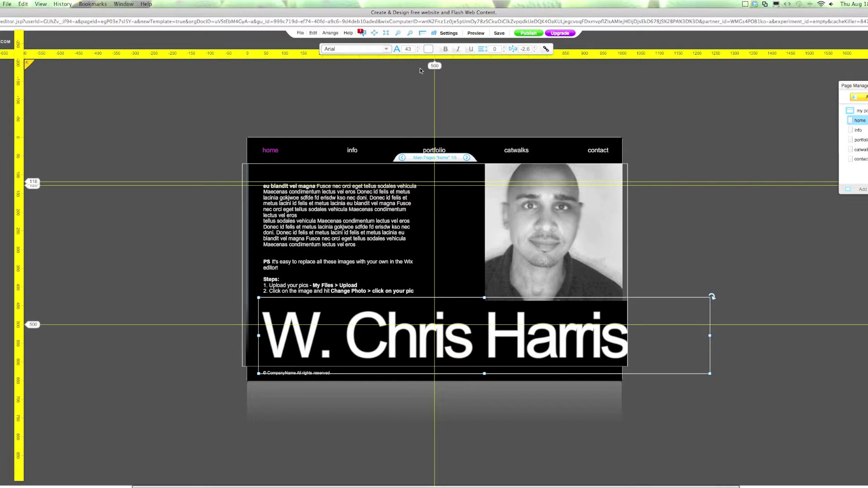
{"action": "left_click", "coordinate": [428, 53]}
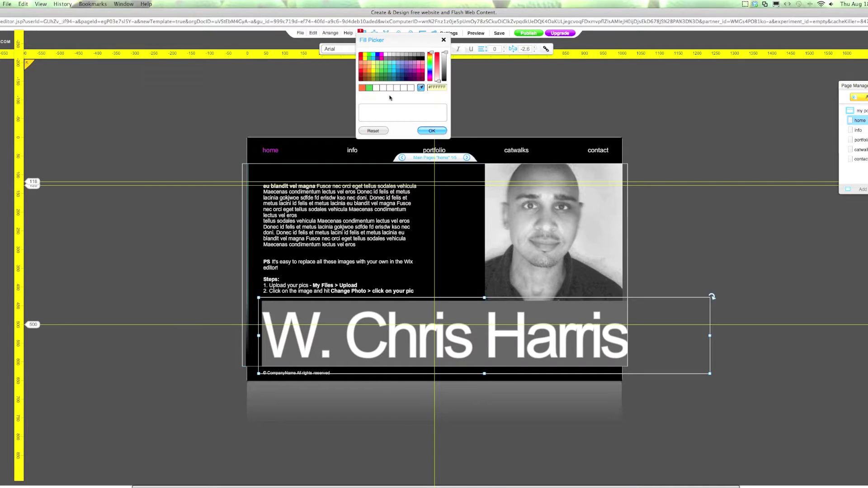
{"action": "left_click", "coordinate": [369, 88]}
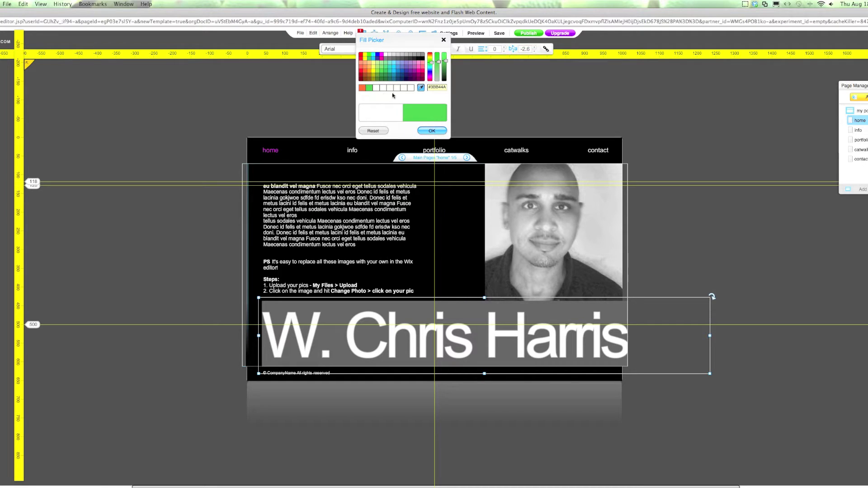
{"action": "left_click", "coordinate": [433, 131]}
{"action": "left_click", "coordinate": [483, 107]}
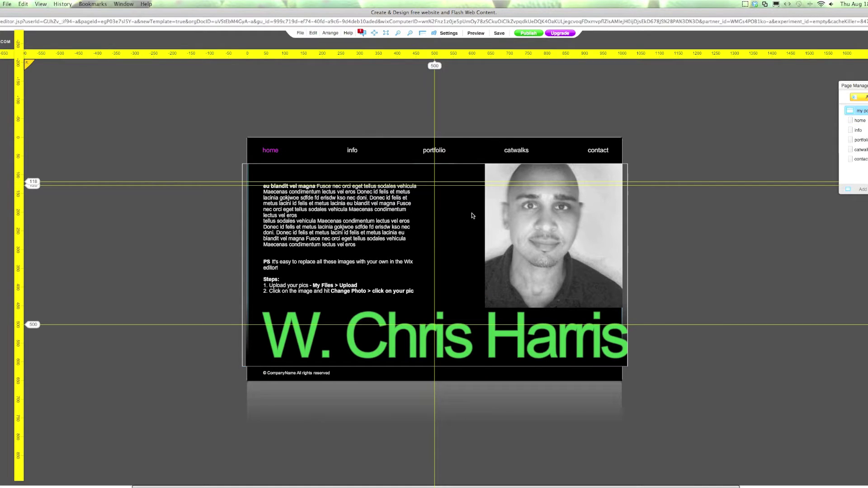
Shrink the title font step by step down to size 34.
{"action": "left_click", "coordinate": [463, 341]}
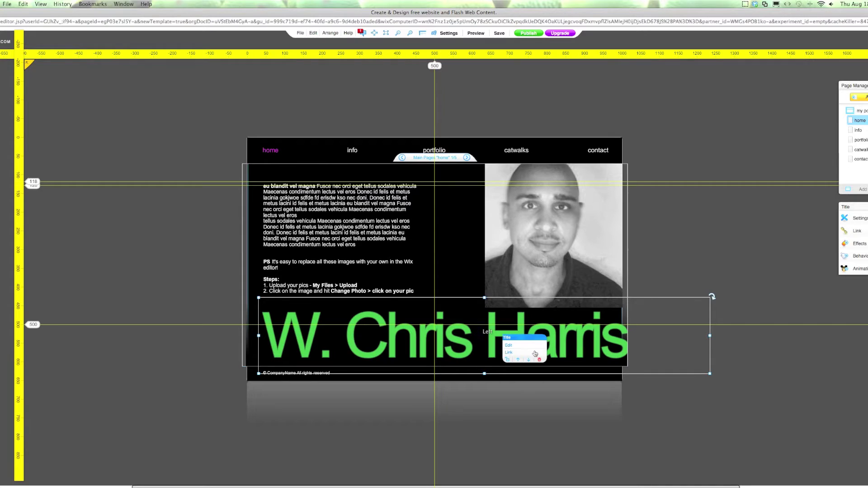
{"action": "left_click", "coordinate": [532, 347]}
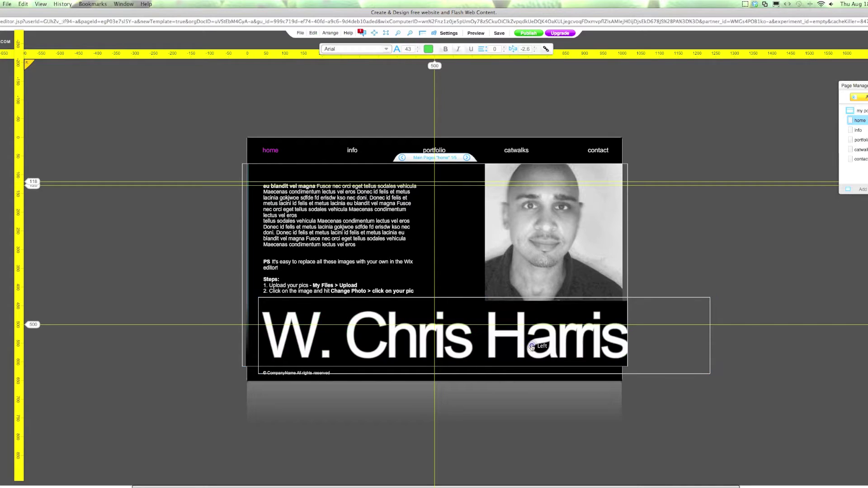
{"action": "left_click", "coordinate": [417, 53]}
{"action": "left_click", "coordinate": [417, 52]}
{"action": "left_click", "coordinate": [417, 53]}
{"action": "left_click", "coordinate": [417, 53]}
{"action": "left_click", "coordinate": [417, 52]}
{"action": "left_click", "coordinate": [417, 52]}
{"action": "left_click", "coordinate": [417, 52]}
{"action": "left_click", "coordinate": [417, 52]}
{"action": "left_click", "coordinate": [417, 52]}
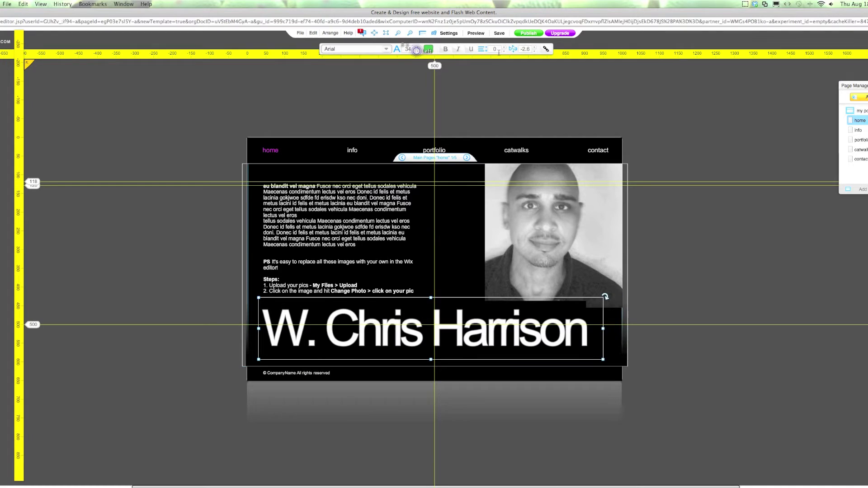
Set the title's letter spacing to 0 and fine-tune its font size to fit the page.
{"action": "left_click", "coordinate": [526, 48]}
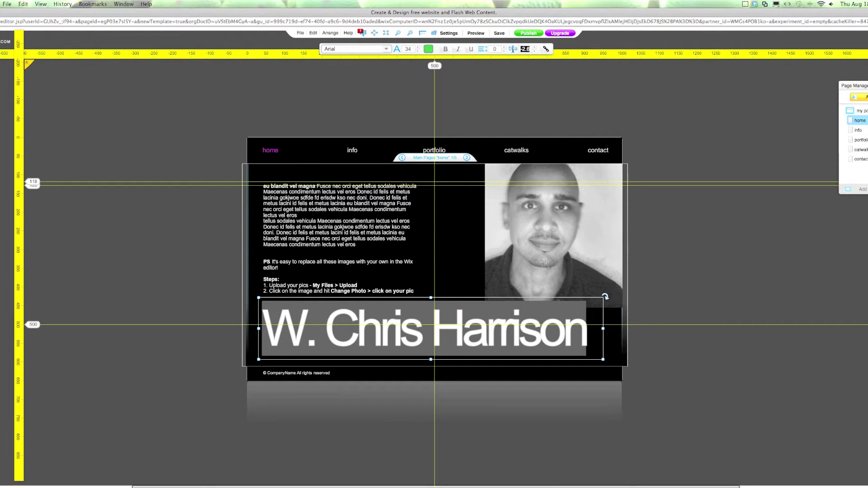
{"action": "type", "text": "0"}
{"action": "key", "text": "Return"}
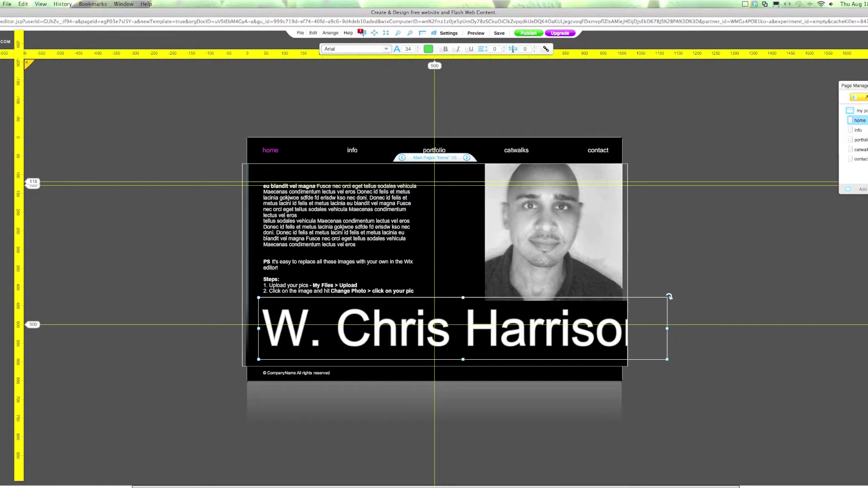
{"action": "left_click", "coordinate": [417, 51]}
{"action": "left_click", "coordinate": [418, 51]}
{"action": "left_click", "coordinate": [418, 52]}
{"action": "left_click", "coordinate": [418, 51]}
{"action": "left_click", "coordinate": [418, 51]}
{"action": "left_click", "coordinate": [418, 47]}
{"action": "left_click", "coordinate": [417, 47]}
{"action": "left_click", "coordinate": [418, 47]}
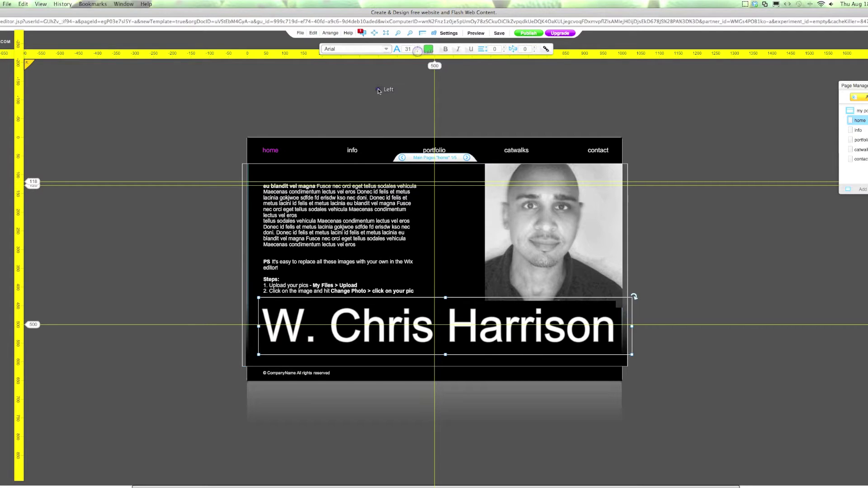
{"action": "left_click", "coordinate": [378, 89]}
{"action": "left_click", "coordinate": [362, 87]}
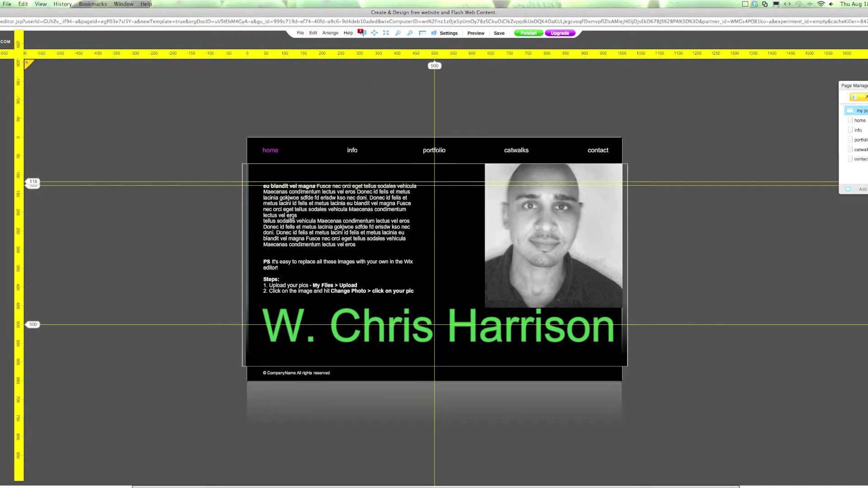
{"action": "left_click", "coordinate": [312, 221]}
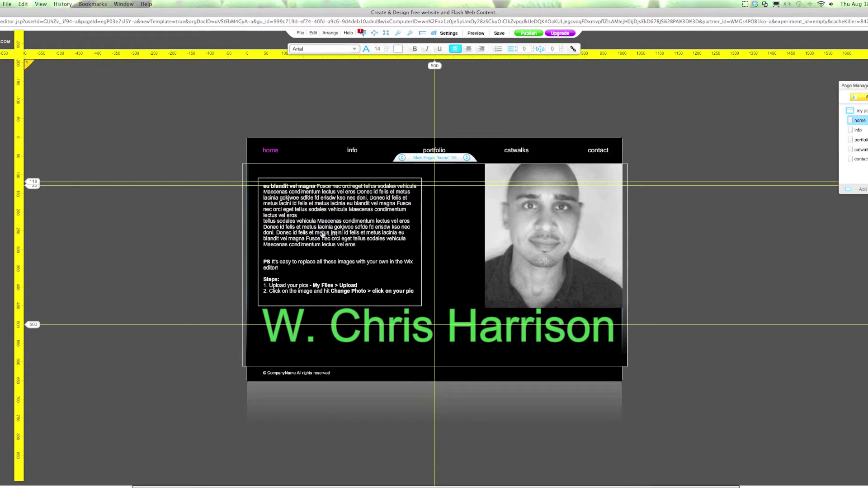
Copy the biography paragraph from the Profile Description document in Pages.
{"action": "left_click", "coordinate": [418, 292]}
{"action": "left_click", "coordinate": [262, 186]}
{"action": "key", "text": "super+alt+i"}
{"action": "key", "text": "super+a"}
{"action": "key", "text": "super+Tab"}
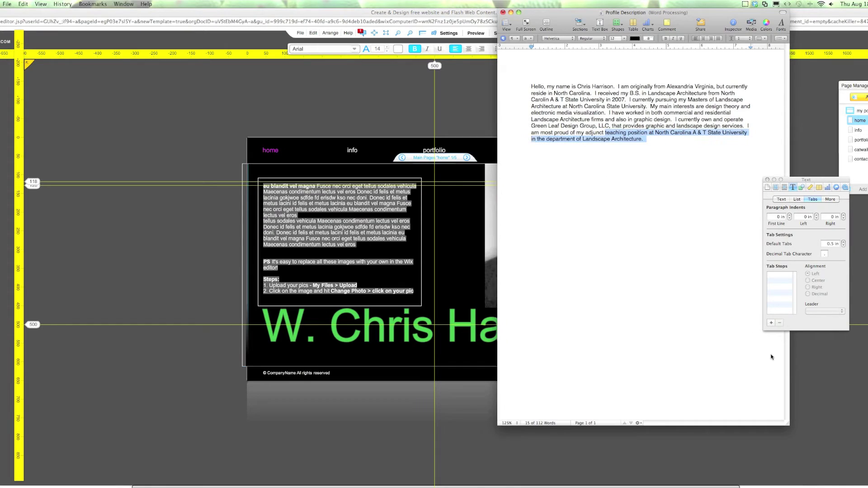
{"action": "left_click", "coordinate": [709, 249]}
{"action": "left_click", "coordinate": [654, 140]}
{"action": "left_click_drag", "start_coordinate": [648, 140], "coordinate": [493, 77]}
{"action": "key", "text": "super+c"}
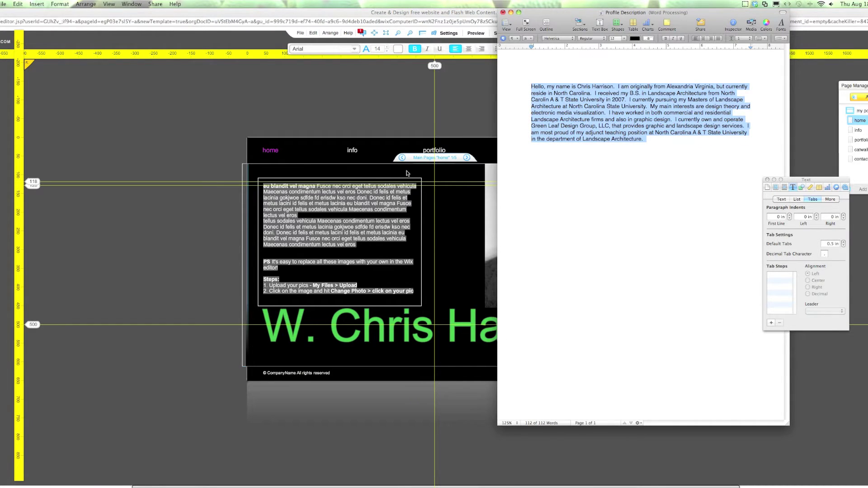
{"action": "key", "text": "super+Tab"}
Paste the biography over the placeholder body text on the home page.
{"action": "left_click", "coordinate": [344, 215]}
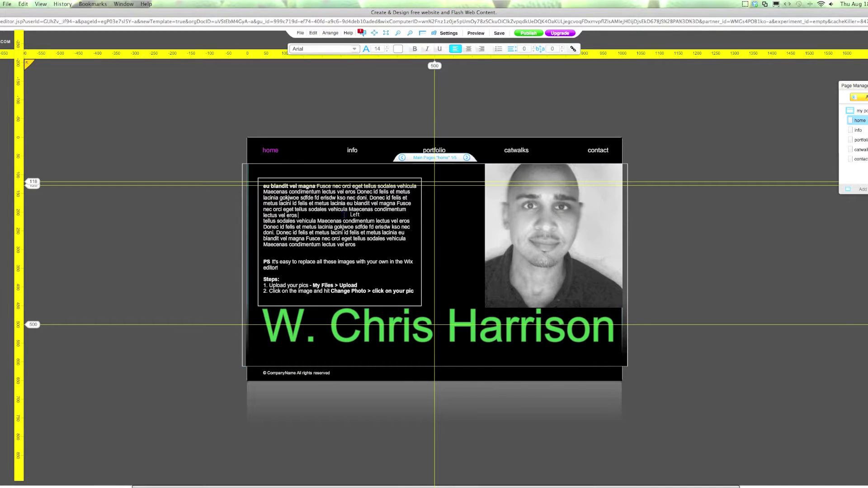
{"action": "key", "text": "super+b"}
{"action": "key", "text": "super+a"}
{"action": "key", "text": "super+v"}
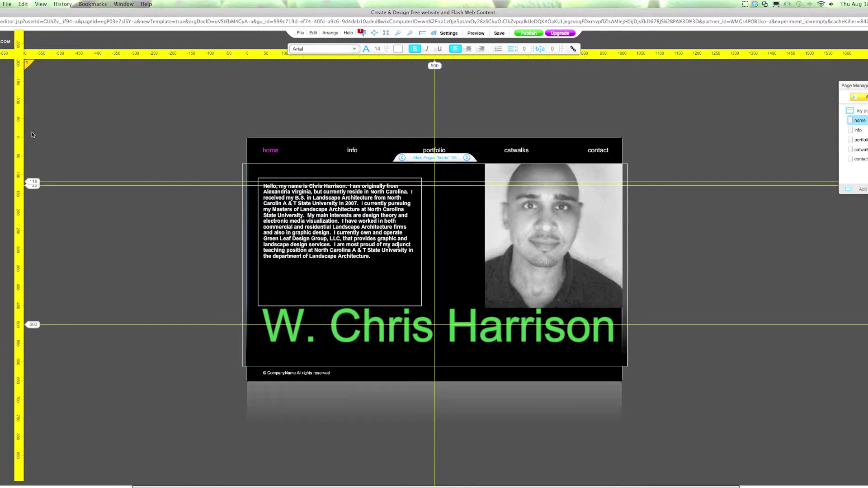
{"action": "left_click", "coordinate": [76, 141]}
{"action": "left_click", "coordinate": [296, 223]}
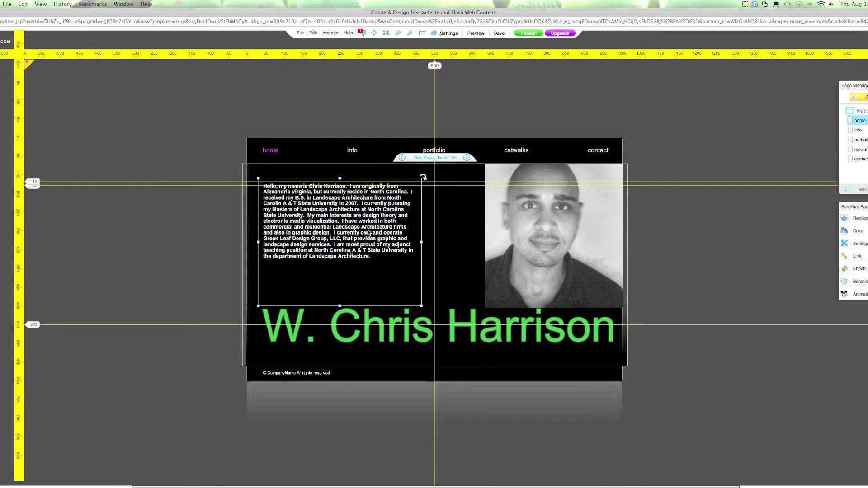
Adjust the biography text size, settling at 17.
{"action": "double_click", "coordinate": [386, 251]}
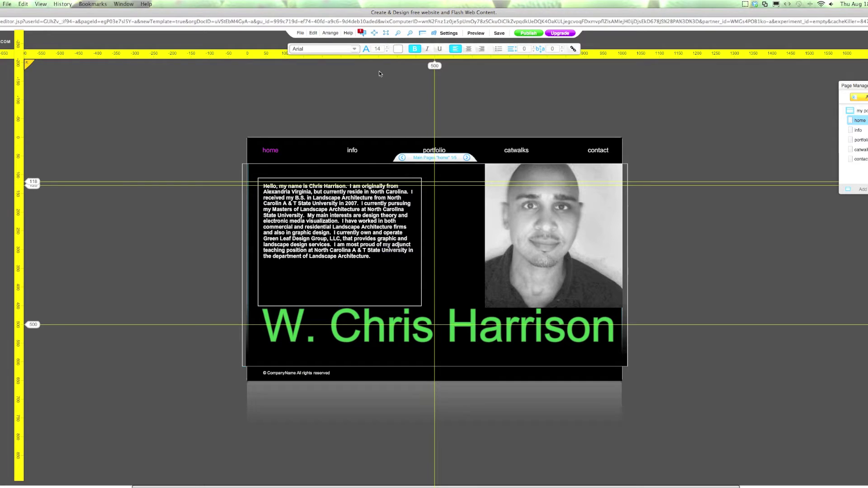
{"action": "left_click", "coordinate": [387, 46]}
{"action": "left_click", "coordinate": [387, 47]}
{"action": "left_click", "coordinate": [387, 47]}
{"action": "left_click", "coordinate": [387, 47]}
{"action": "left_click", "coordinate": [387, 47]}
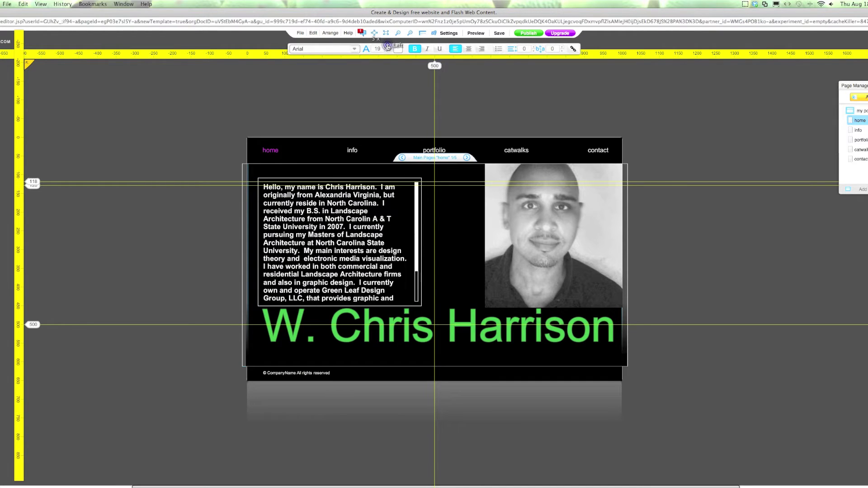
{"action": "left_click", "coordinate": [388, 50]}
{"action": "left_click", "coordinate": [387, 49]}
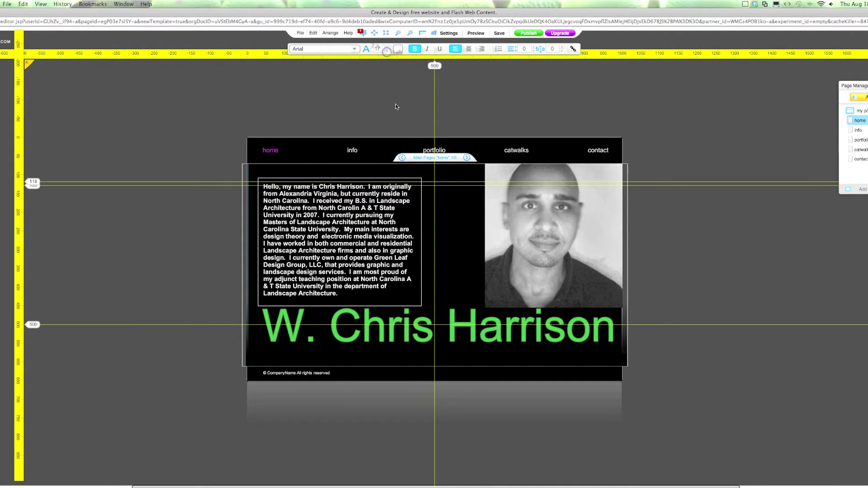
{"action": "left_click", "coordinate": [354, 117]}
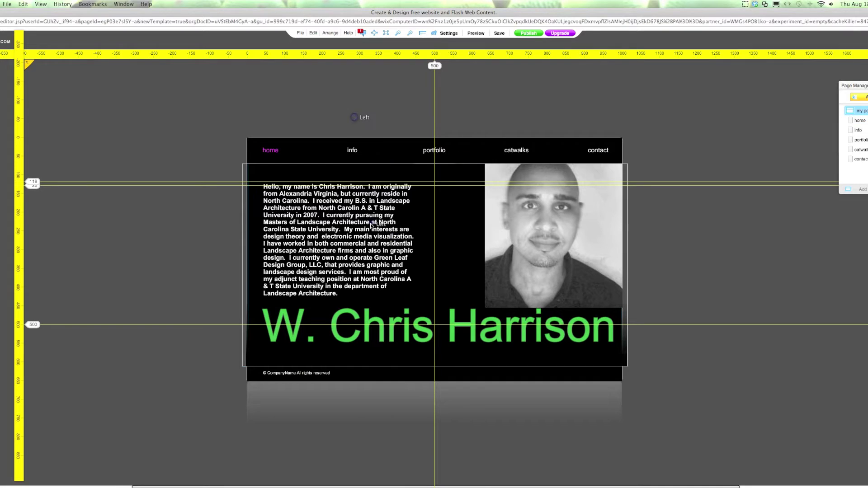
Widen the biography text box out to the portrait photo.
{"action": "left_click", "coordinate": [379, 225]}
{"action": "left_click_drag", "start_coordinate": [422, 244], "coordinate": [478, 244]}
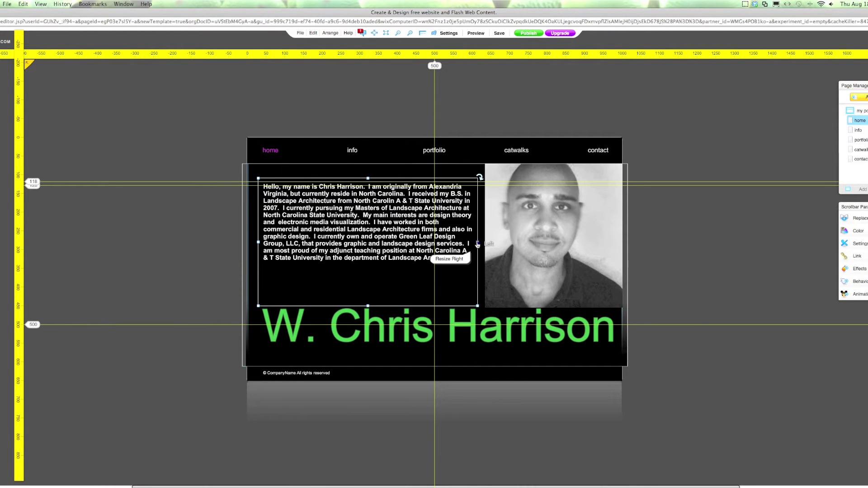
{"action": "left_click", "coordinate": [369, 128]}
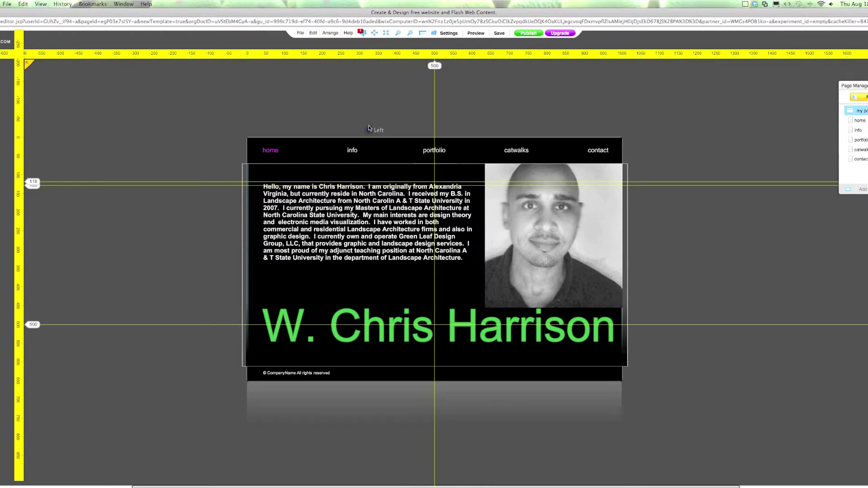
{"action": "left_click", "coordinate": [358, 193]}
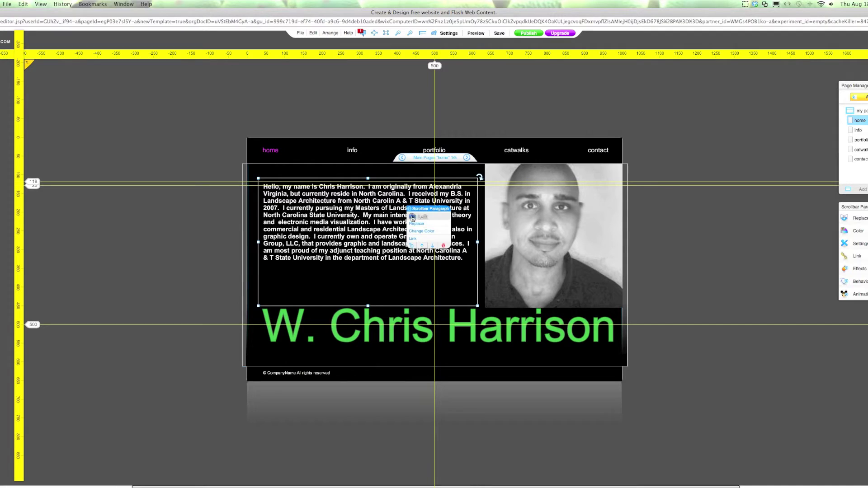
Enlarge the biography text to font size 18.
{"action": "double_click", "coordinate": [414, 216]}
{"action": "left_click", "coordinate": [387, 47]}
{"action": "left_click", "coordinate": [387, 47]}
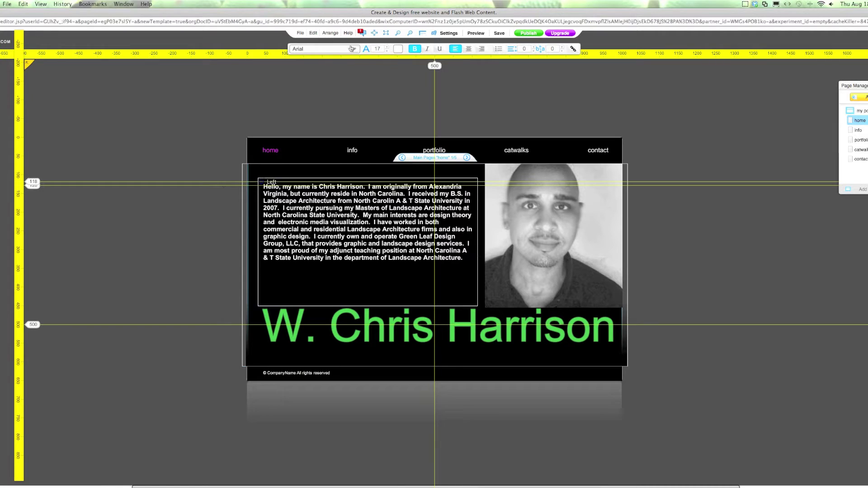
{"action": "left_click", "coordinate": [387, 47]}
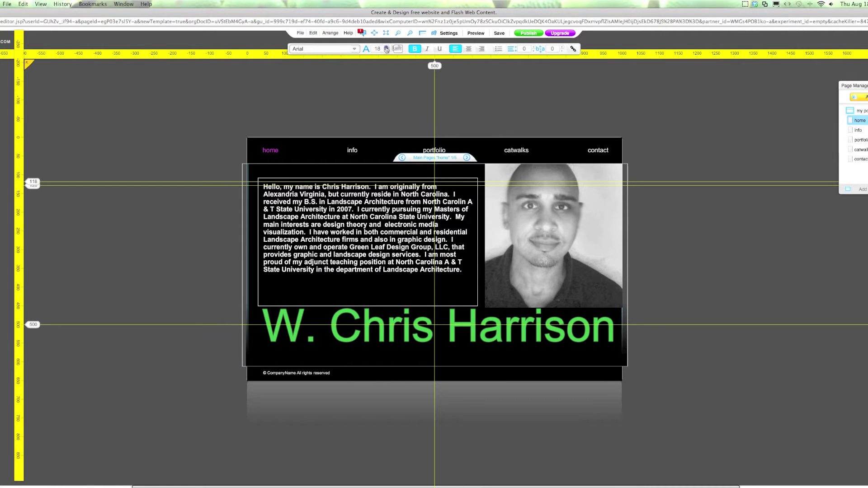
{"action": "left_click", "coordinate": [387, 47]}
{"action": "left_click", "coordinate": [340, 99]}
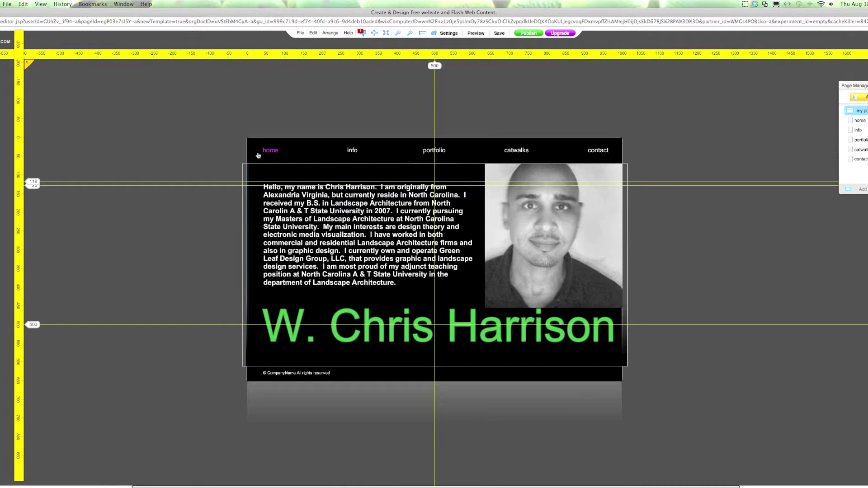
{"action": "left_click", "coordinate": [242, 155]}
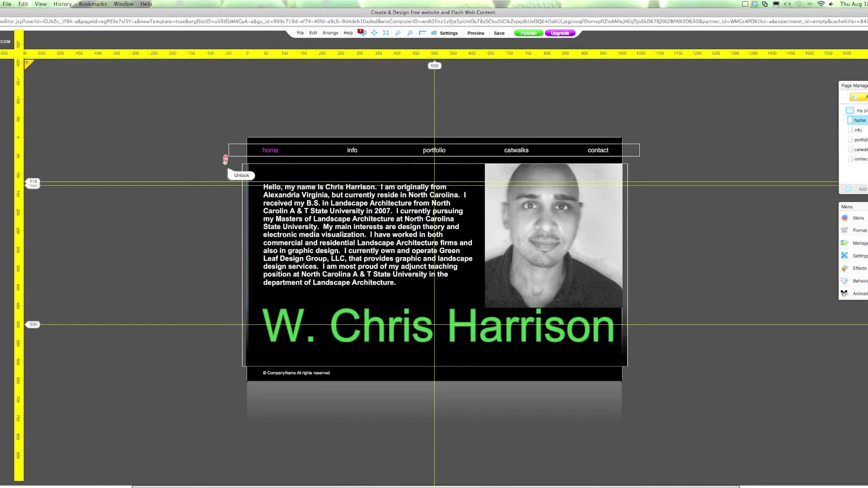
Unlock the menu and set its mouse-over and mouse-click text colours to green #3BB44A.
{"action": "left_click", "coordinate": [225, 160]}
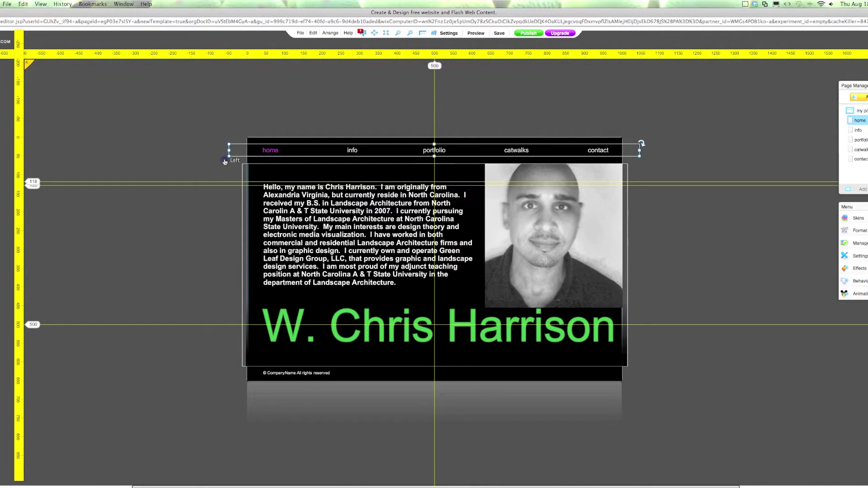
{"action": "left_click", "coordinate": [274, 151]}
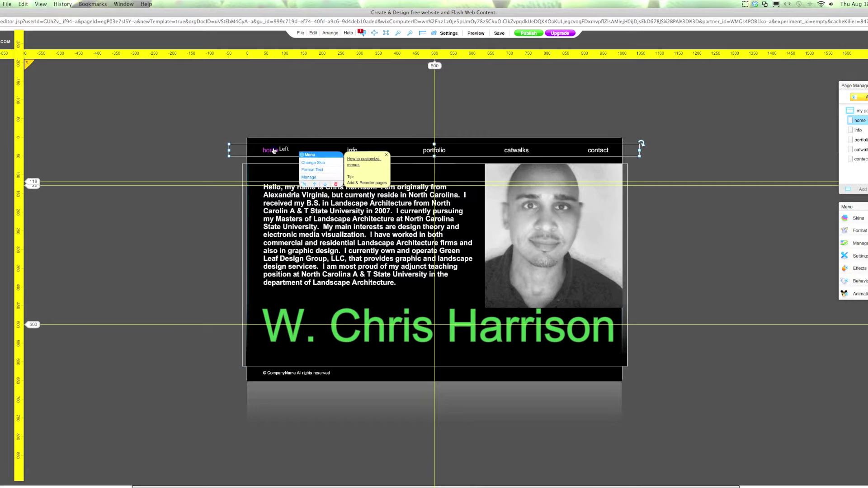
{"action": "left_click", "coordinate": [312, 170]}
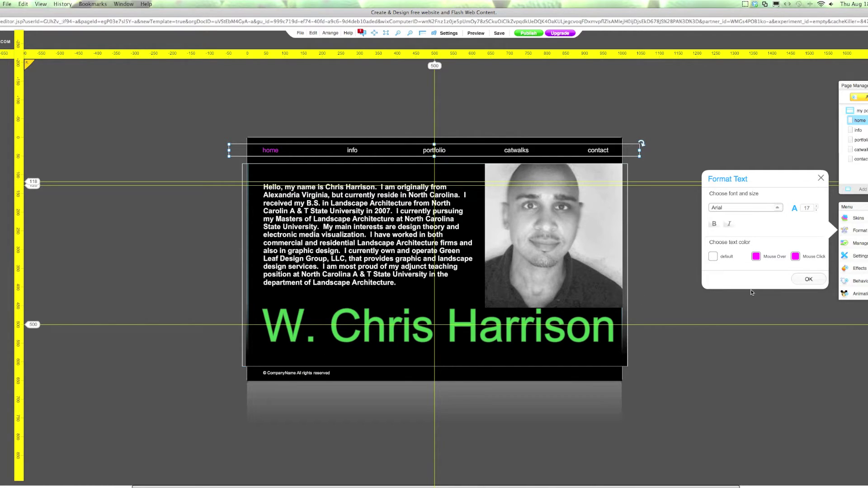
{"action": "left_click", "coordinate": [755, 256]}
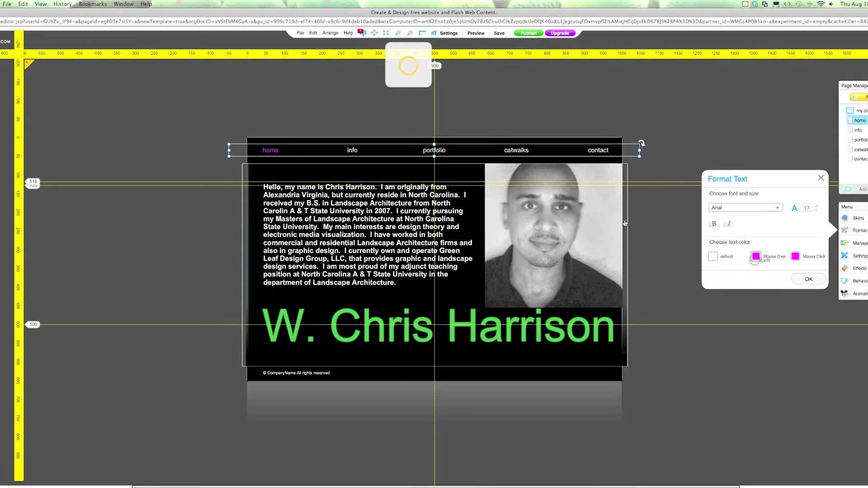
{"action": "left_click", "coordinate": [696, 262]}
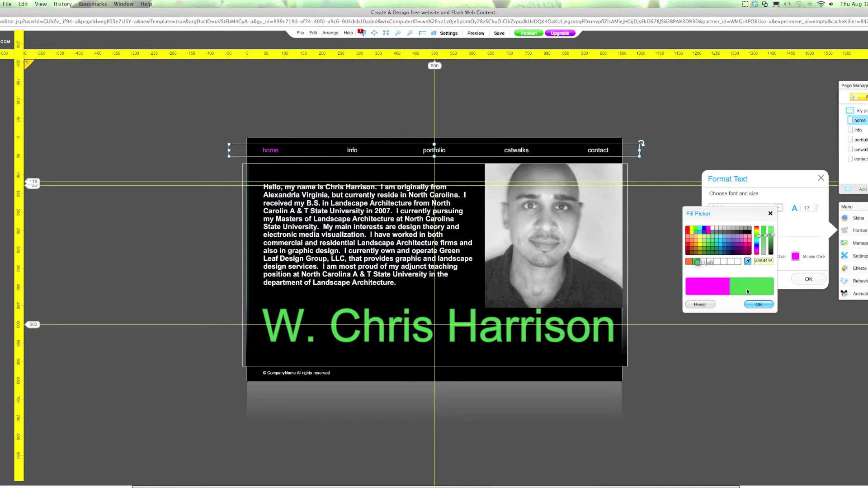
{"action": "left_click", "coordinate": [755, 306]}
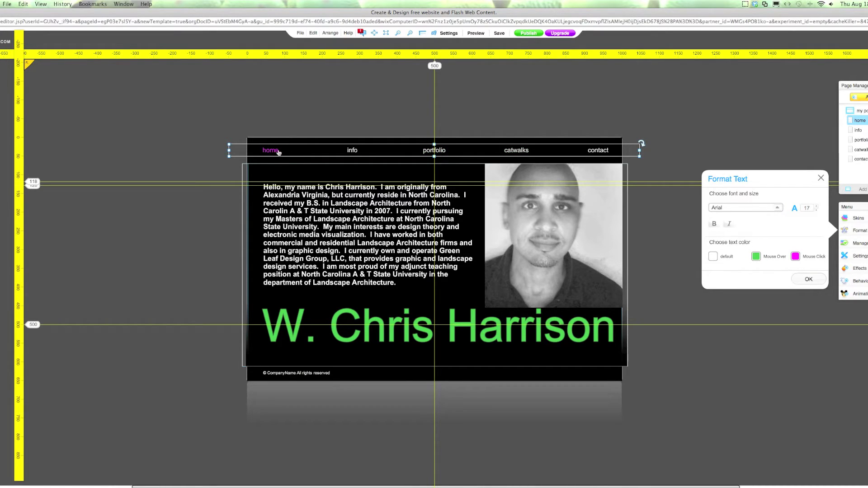
{"action": "left_click", "coordinate": [796, 256]}
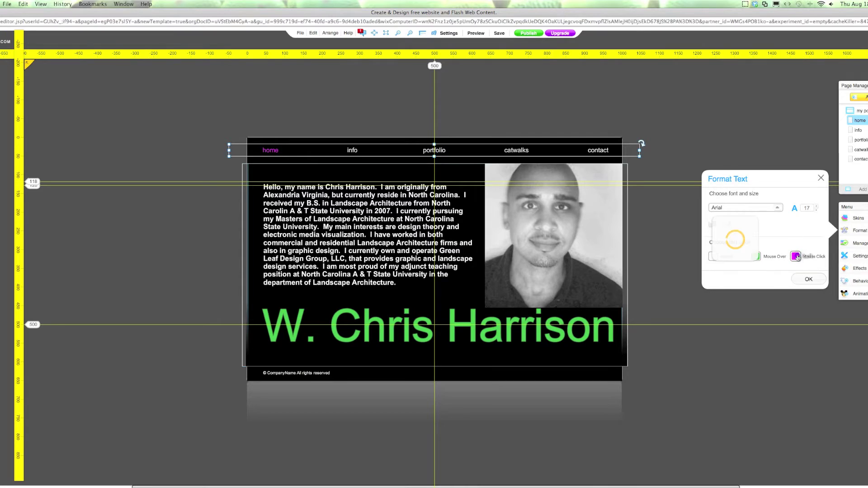
{"action": "left_click", "coordinate": [731, 257]}
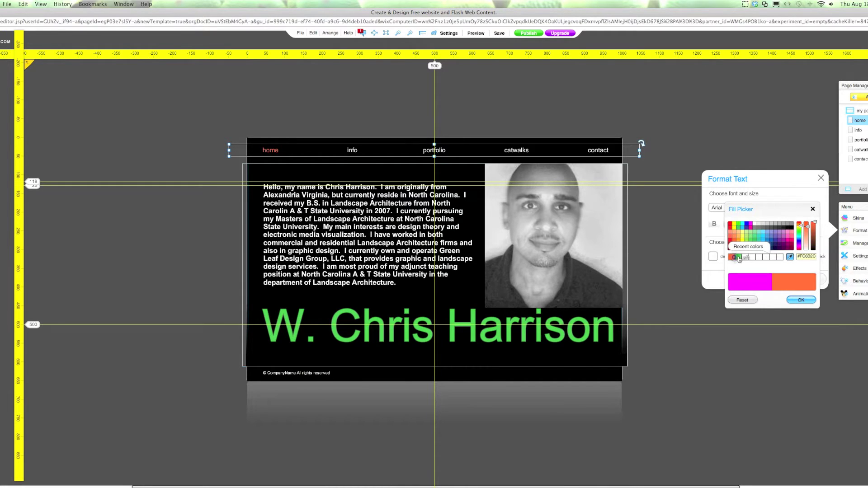
{"action": "left_click", "coordinate": [738, 257]}
{"action": "left_click", "coordinate": [801, 300]}
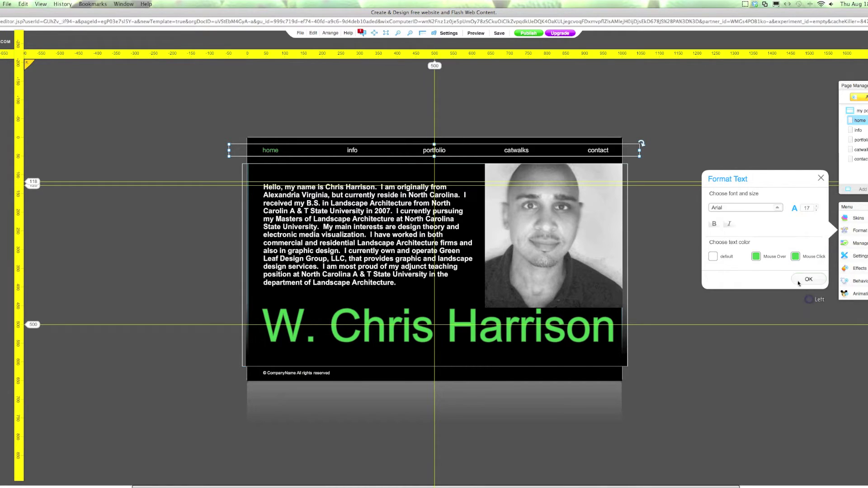
{"action": "left_click", "coordinate": [809, 281]}
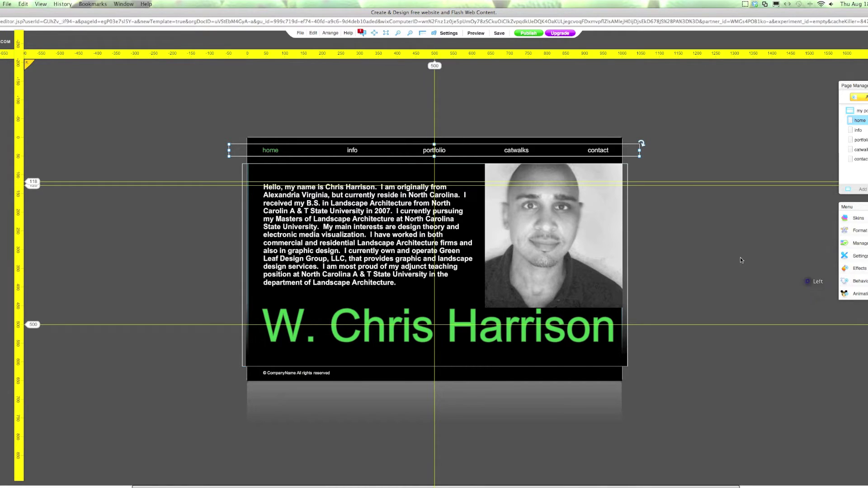
Make the navigation menu labels bold.
{"action": "left_click", "coordinate": [352, 150]}
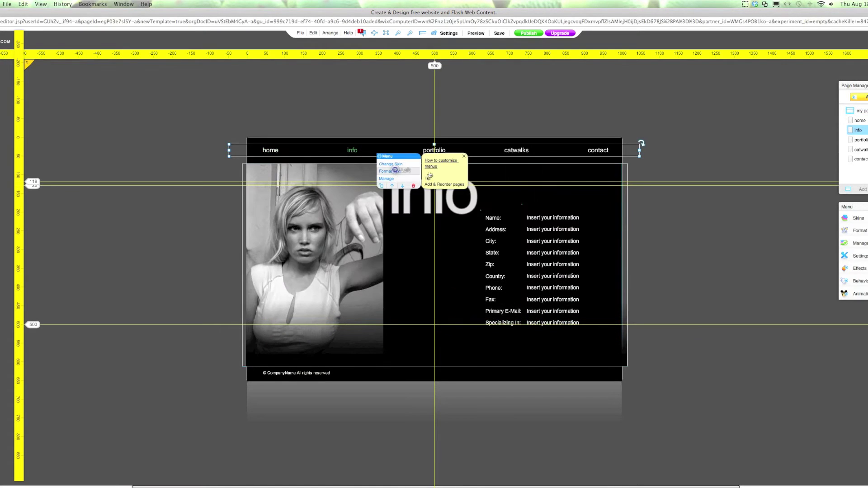
{"action": "left_click", "coordinate": [390, 172]}
{"action": "left_click", "coordinate": [715, 224]}
{"action": "left_click", "coordinate": [798, 277]}
{"action": "left_click", "coordinate": [699, 255]}
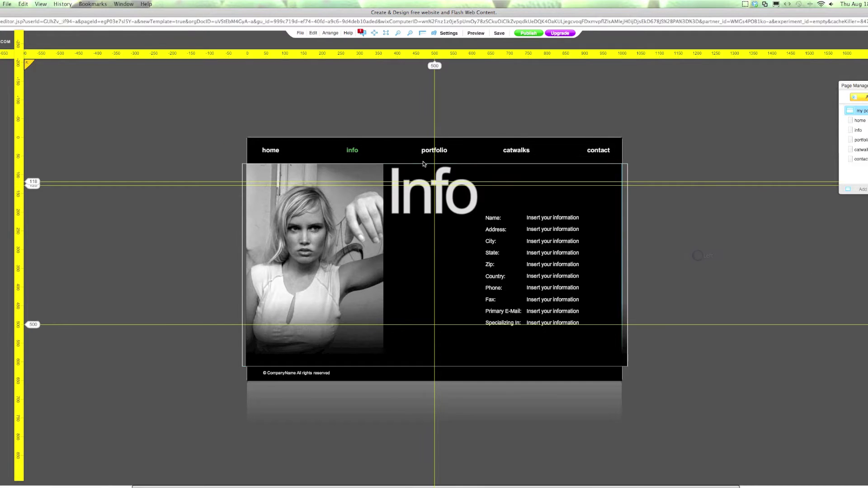
Rename the home page to 'profile' and select the catwalks page in the page list.
{"action": "left_click", "coordinate": [279, 146]}
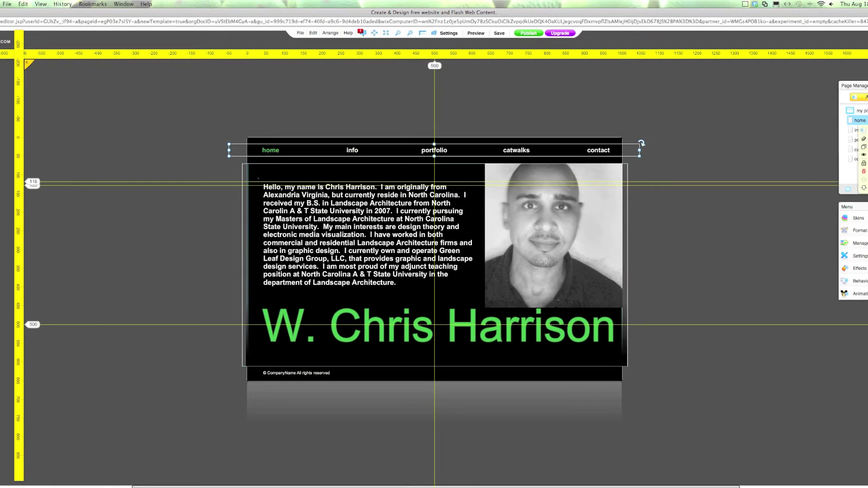
{"action": "left_click", "coordinate": [863, 139]}
{"action": "type", "text": "profile"}
{"action": "key", "text": "Return"}
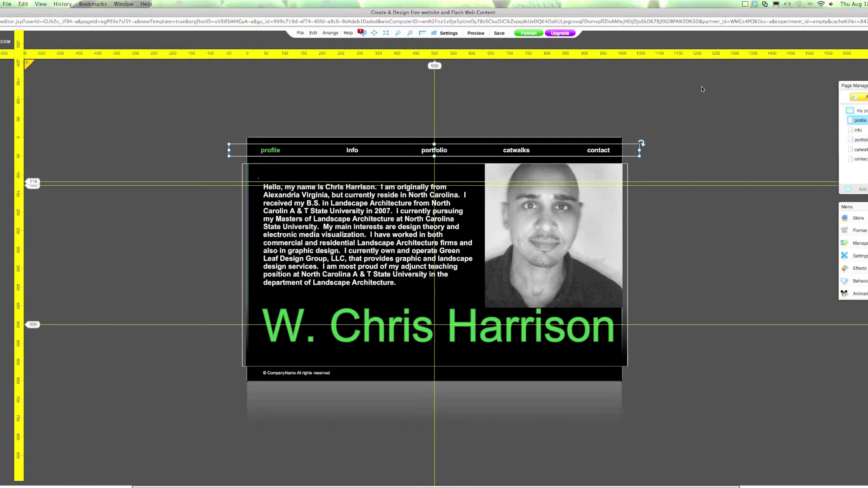
{"action": "left_click", "coordinate": [731, 105]}
{"action": "left_click", "coordinate": [860, 150]}
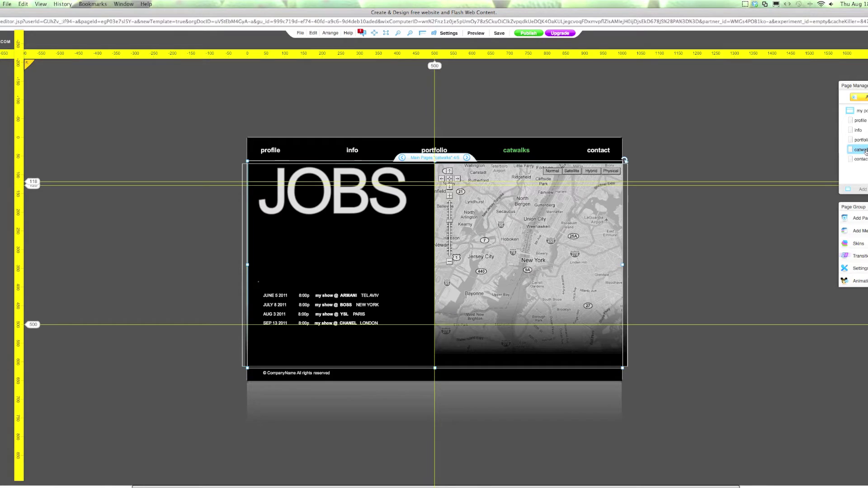
Delete the catwalks page from the Page Manager and confirm with OK.
{"action": "mouse_move", "coordinate": [859, 159]}
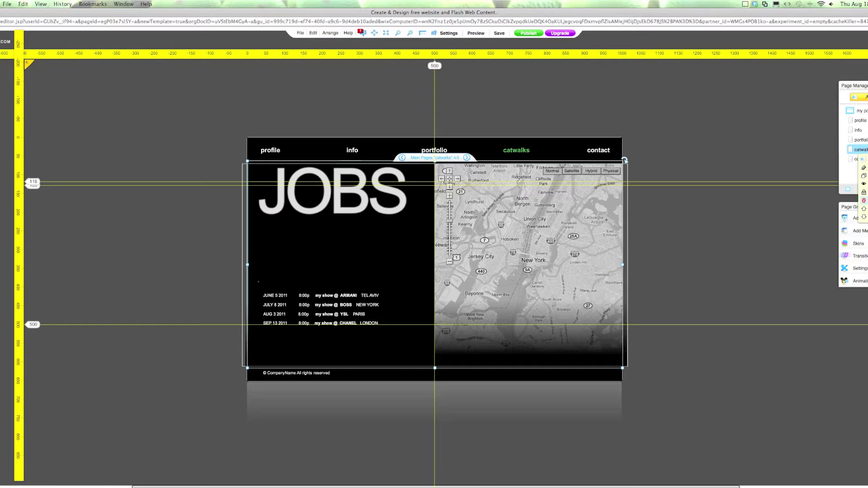
{"action": "left_click", "coordinate": [864, 200]}
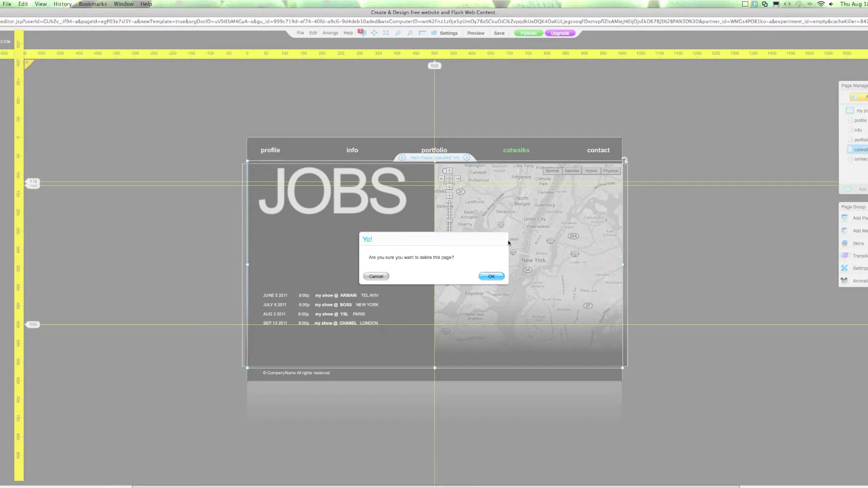
{"action": "left_click", "coordinate": [497, 277]}
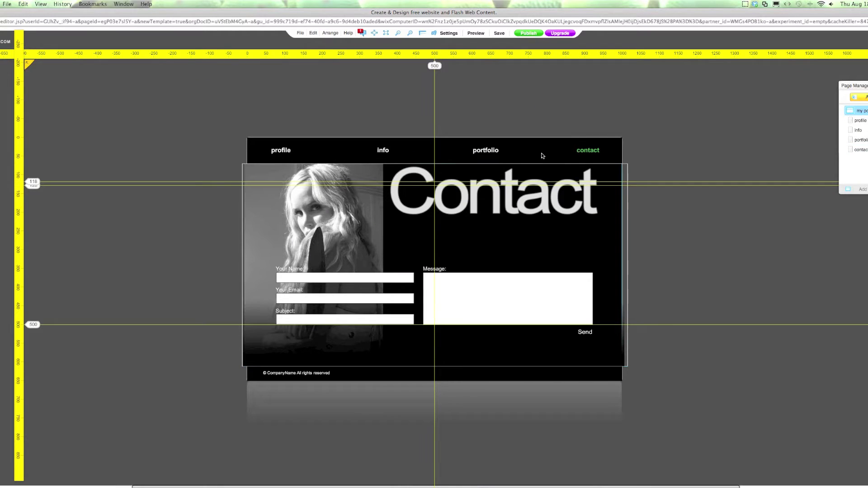
Colour the Contact heading green.
{"action": "left_click", "coordinate": [526, 211]}
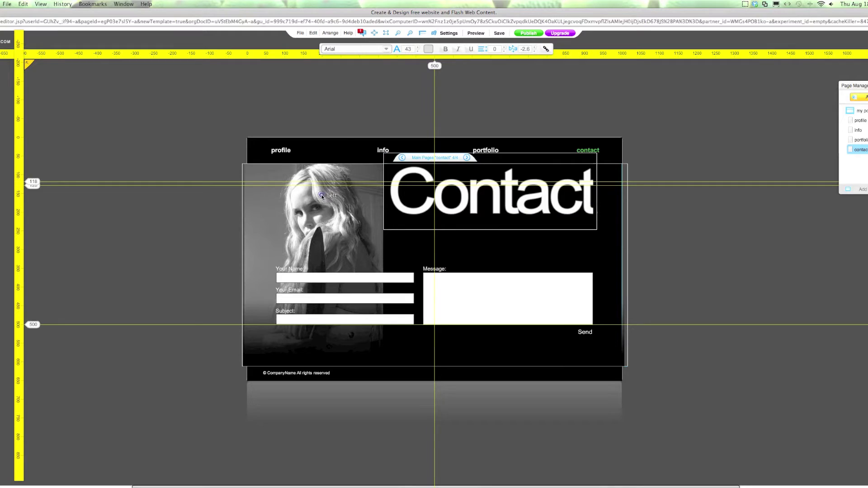
{"action": "left_click", "coordinate": [427, 49]}
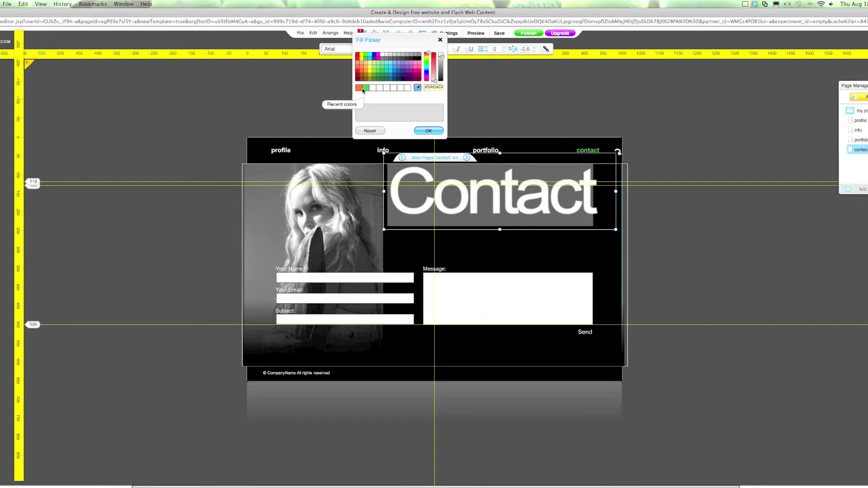
{"action": "left_click", "coordinate": [428, 131]}
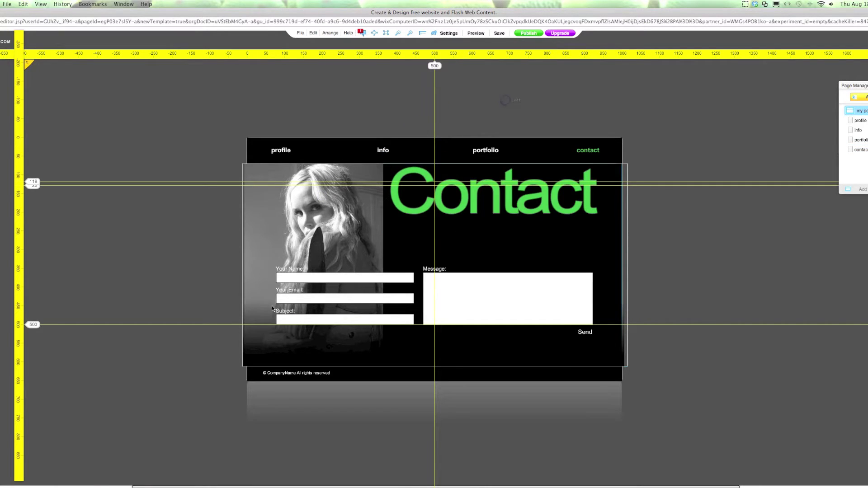
Replace the photo beside the contact form with the green water-drop leaf image.
{"action": "left_click", "coordinate": [303, 298]}
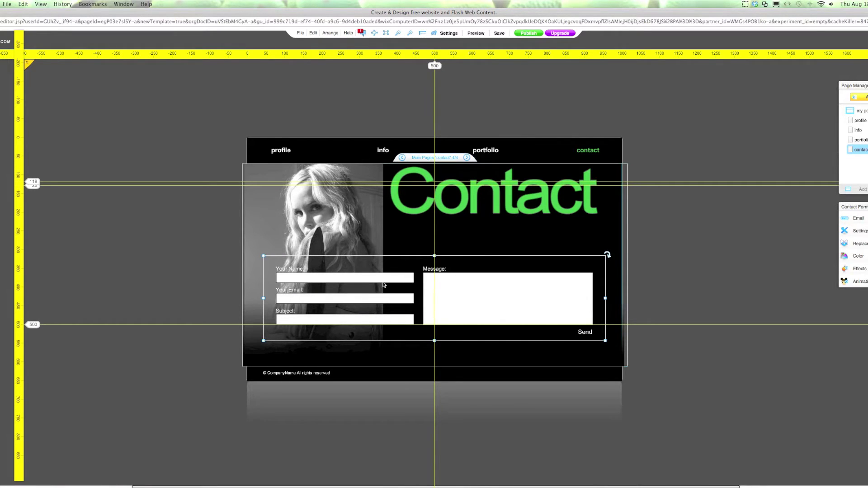
{"action": "left_click", "coordinate": [356, 86]}
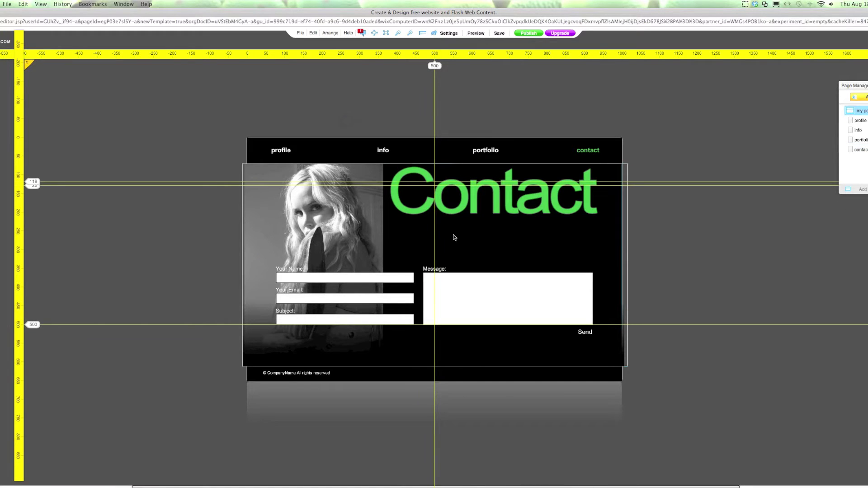
{"action": "left_click", "coordinate": [332, 283]}
{"action": "left_click", "coordinate": [326, 238]}
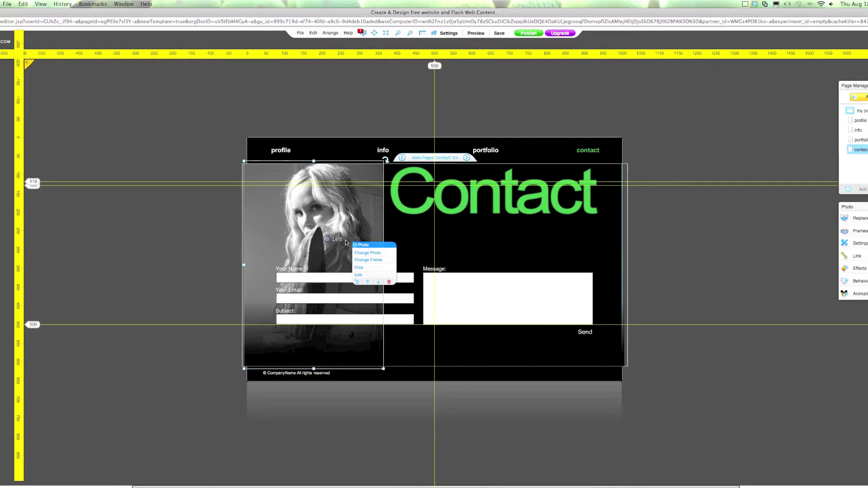
{"action": "left_click", "coordinate": [375, 253]}
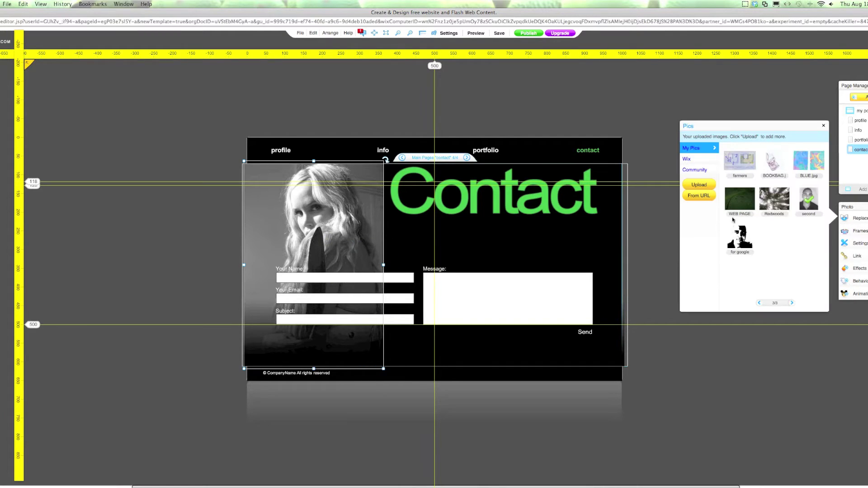
{"action": "left_click", "coordinate": [740, 199]}
{"action": "left_click", "coordinate": [649, 281]}
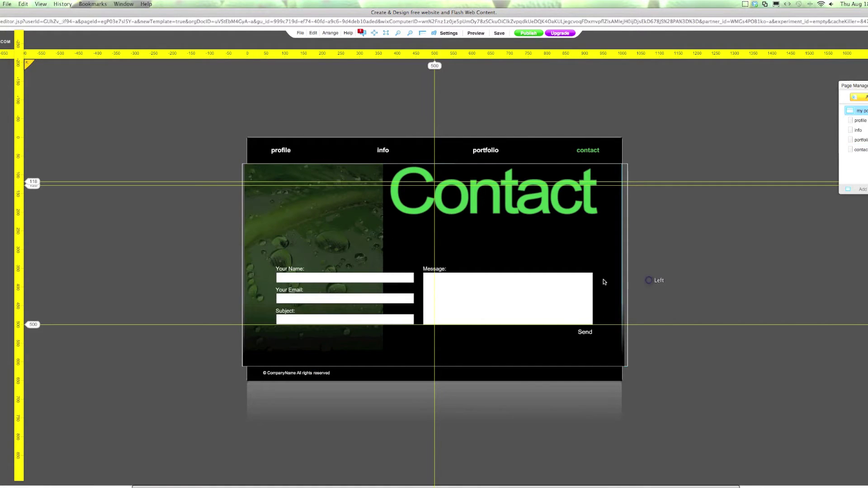
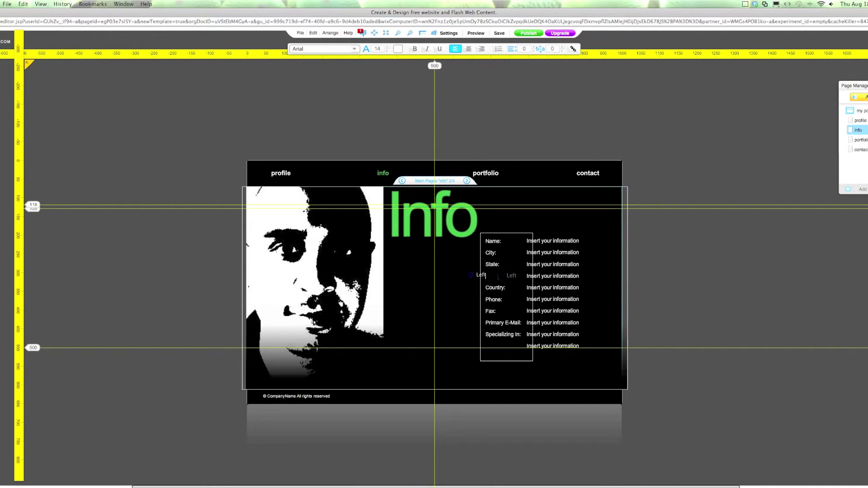
Delete the Zip: line from the Info page's label list.
{"action": "key", "text": "BackSpace"}
{"action": "key", "text": "BackSpace"}
{"action": "key", "text": "BackSpace"}
{"action": "key", "text": "BackSpace"}
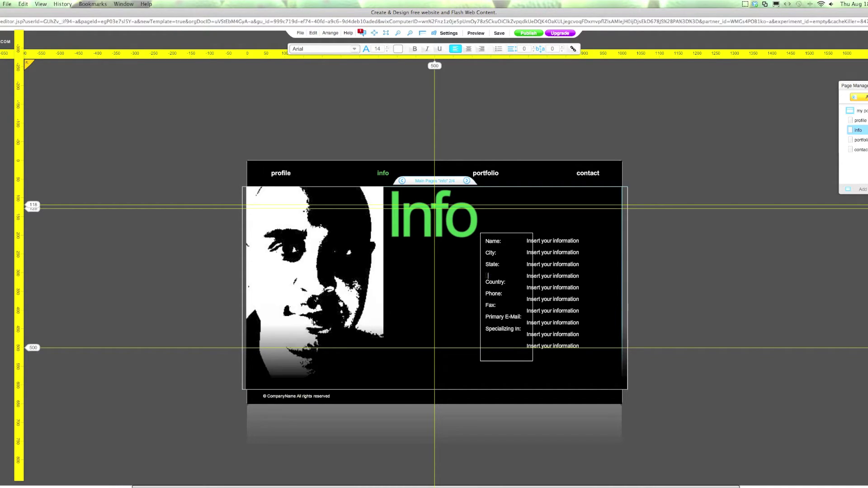
Remove the blank lines below State: and above Primary E-Mail: in the labels box.
{"action": "key", "text": "BackSpace"}
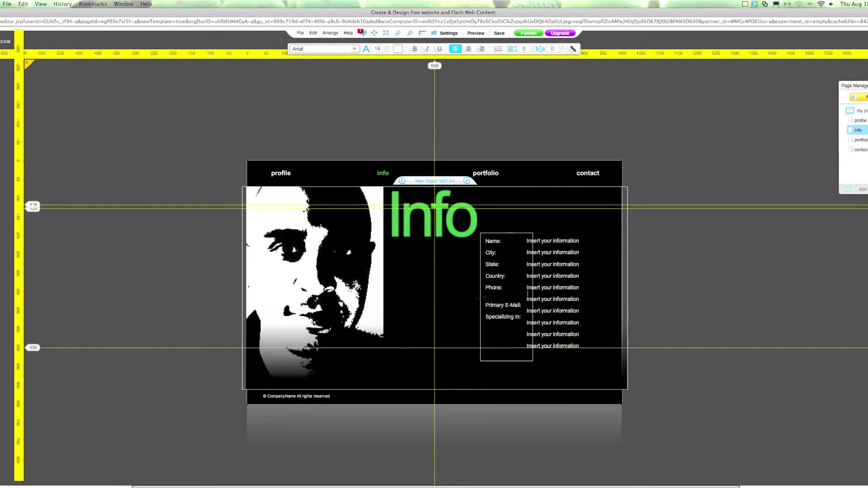
{"action": "left_click", "coordinate": [488, 300]}
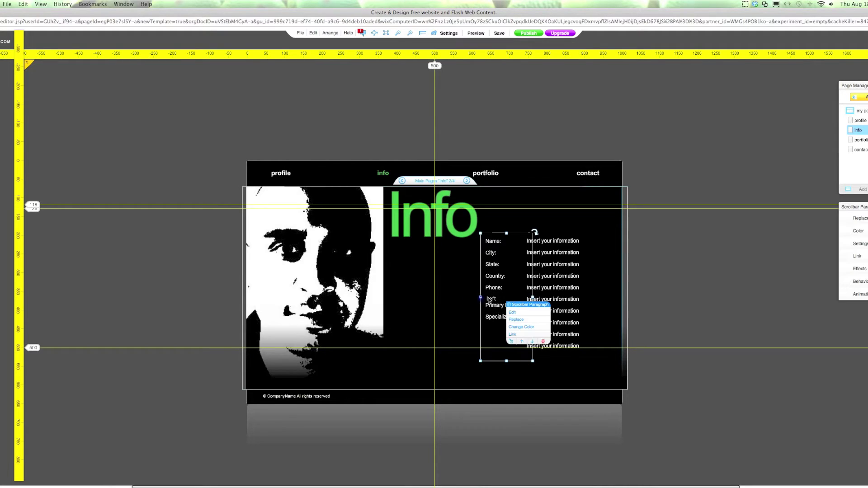
{"action": "left_click", "coordinate": [517, 312]}
{"action": "key", "text": "BackSpace"}
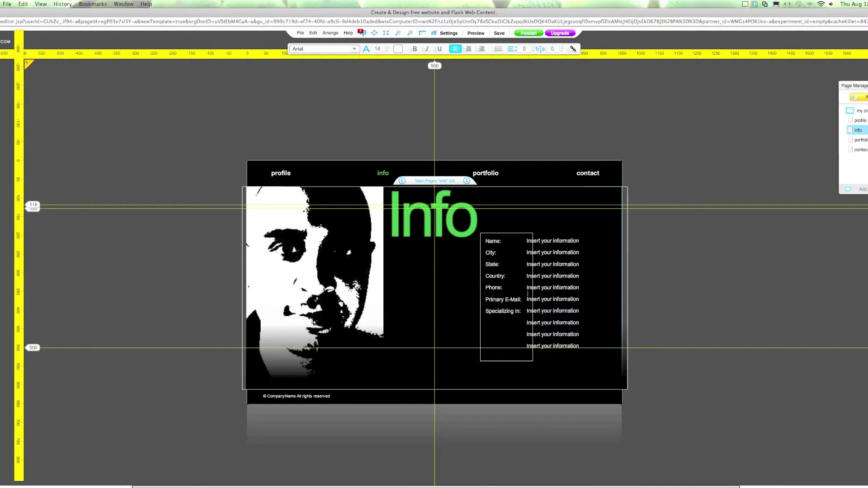
Replace the placeholders with the owner's name, city, country US, phone number and e-mail.
{"action": "left_click", "coordinate": [570, 258]}
{"action": "left_click", "coordinate": [571, 241]}
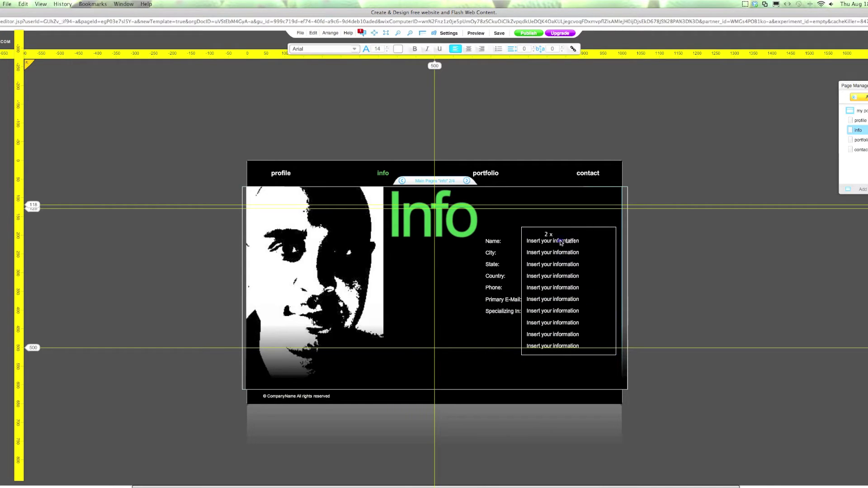
{"action": "left_click_drag", "start_coordinate": [588, 241], "coordinate": [509, 243]}
{"action": "left_click_drag", "start_coordinate": [599, 253], "coordinate": [502, 252]}
{"action": "type", "text": "Ral"}
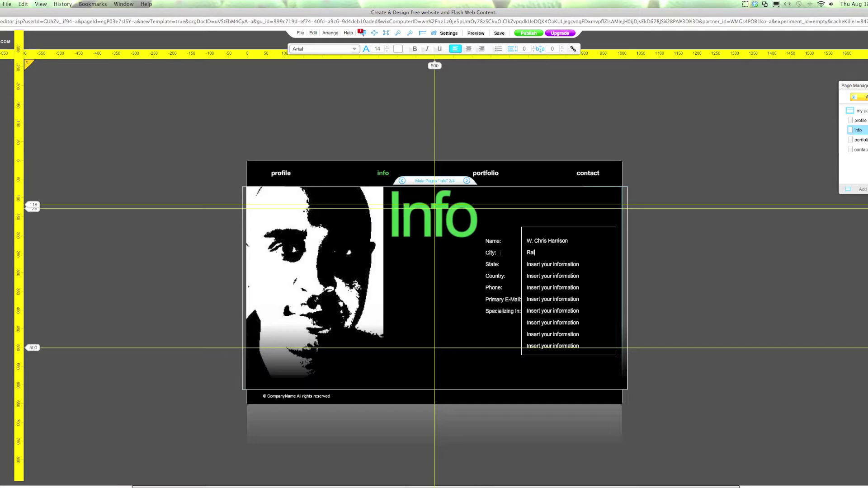
{"action": "type", "text": "eigh "}
{"action": "type", "text": "NC"}
{"action": "left_click", "coordinate": [526, 276]}
{"action": "type", "text": "US"}
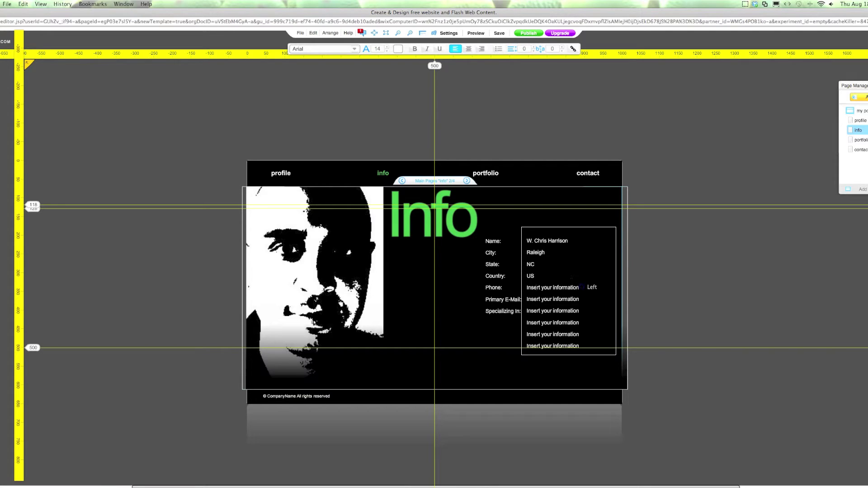
{"action": "left_click", "coordinate": [525, 288]}
{"action": "type", "text": "70"}
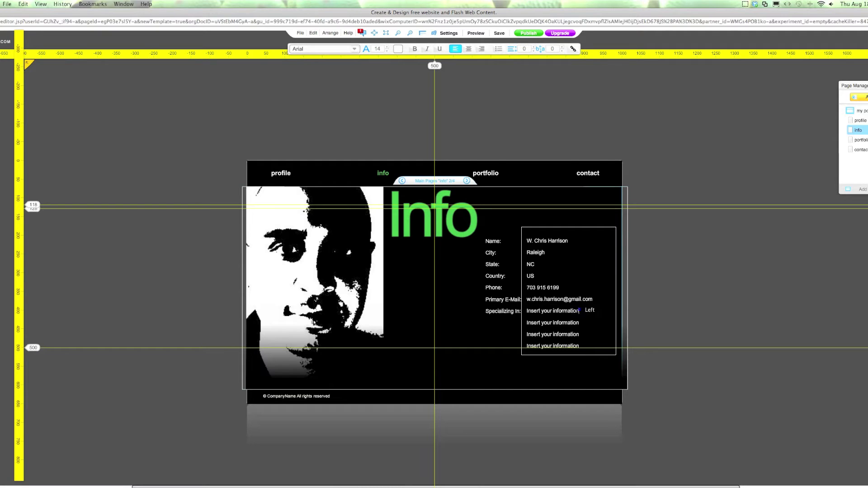
Set Specializing In to 'Landscape Architecture and Graphic Design' and delete the leftover placeholder lines.
{"action": "left_click", "coordinate": [528, 311]}
{"action": "type", "text": "Landscape Architecture and Graphic Design"}
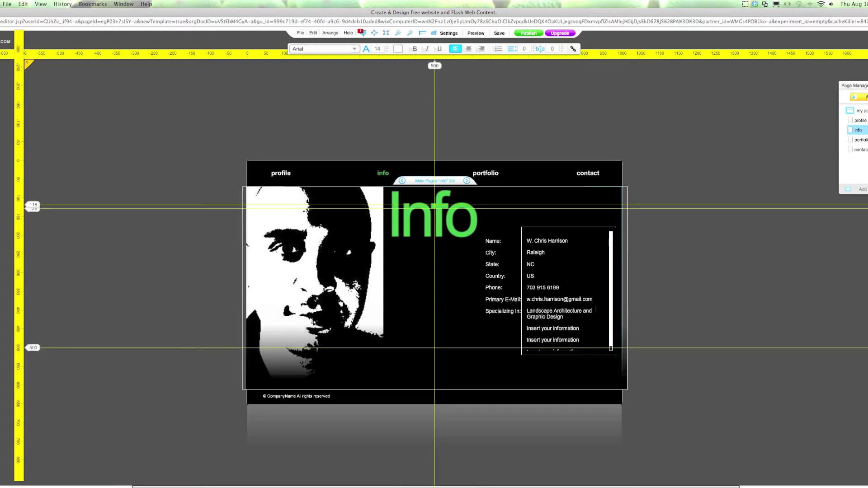
{"action": "triple_click", "coordinate": [534, 329]}
{"action": "key", "text": "BackSpace"}
{"action": "key", "text": "Delete"}
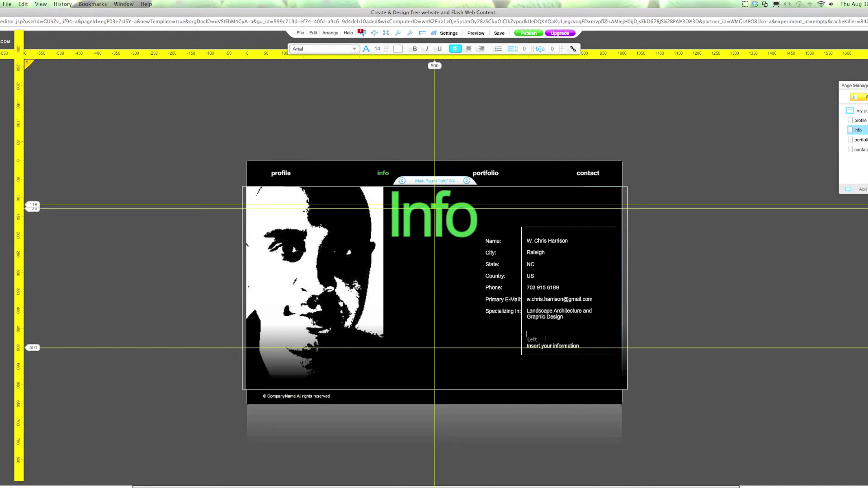
{"action": "left_click", "coordinate": [699, 308]}
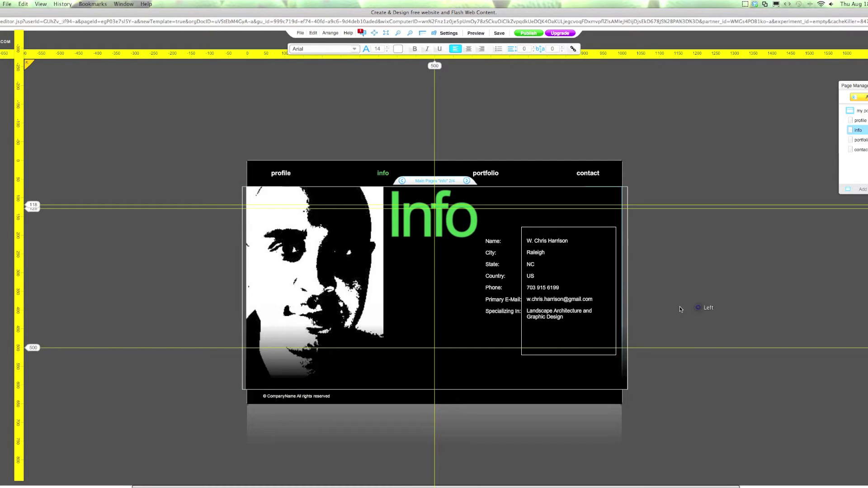
Apply the green #3BB44A colour to the labels and nudge the values box into place.
{"action": "left_click", "coordinate": [493, 244]}
{"action": "left_click", "coordinate": [524, 256]}
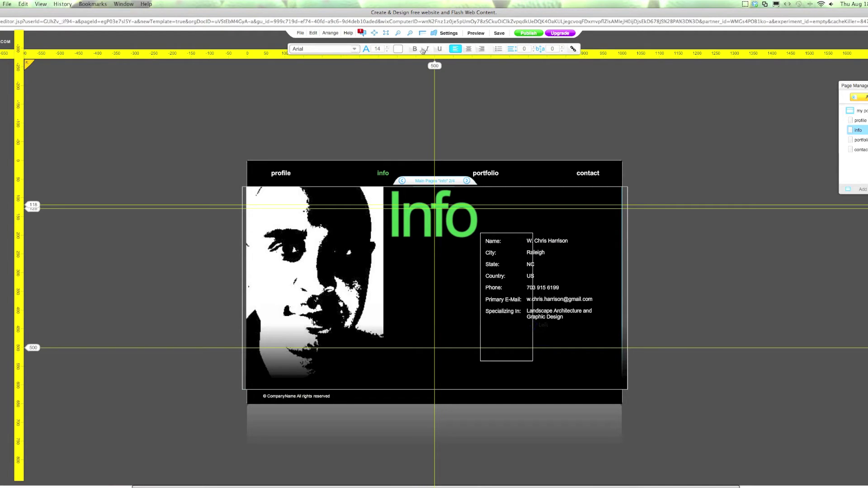
{"action": "left_click", "coordinate": [399, 51]}
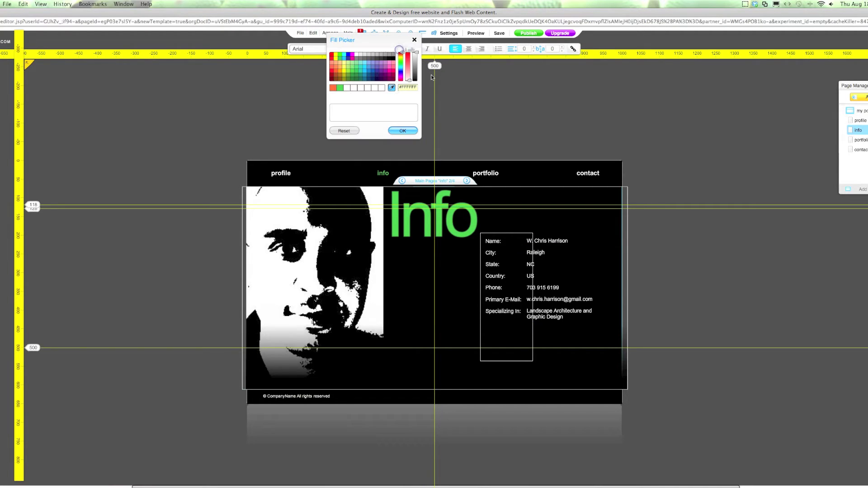
{"action": "left_click", "coordinate": [339, 88]}
{"action": "left_click", "coordinate": [399, 131]}
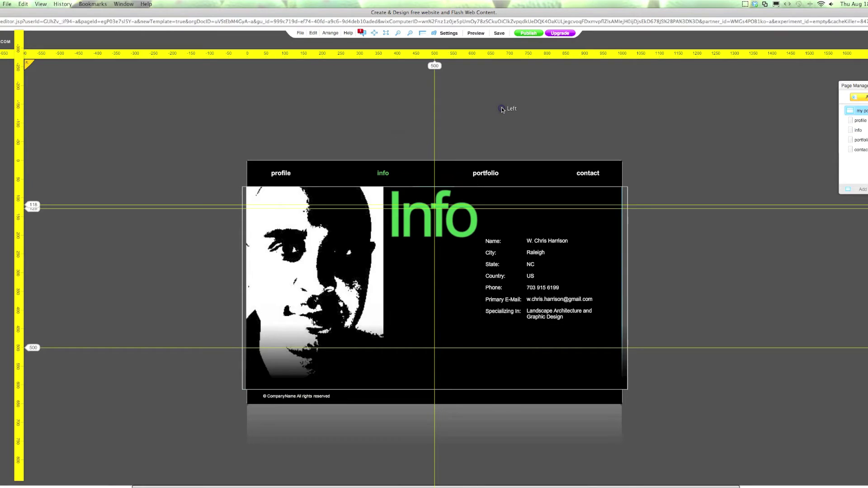
{"action": "left_click_drag", "start_coordinate": [532, 313], "coordinate": [478, 233]}
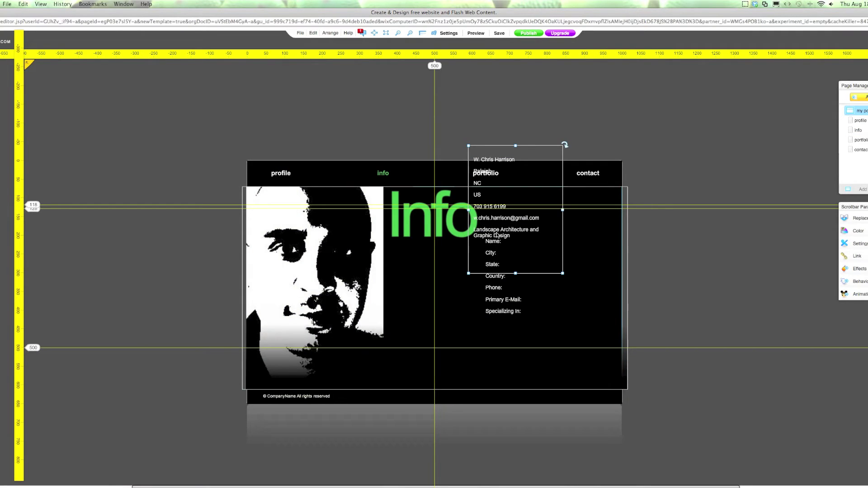
{"action": "key", "text": "super+z"}
{"action": "left_click", "coordinate": [497, 252]}
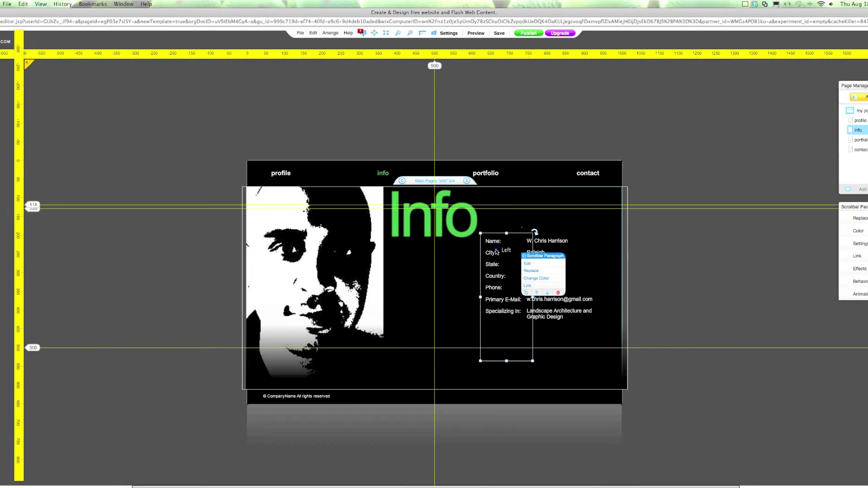
{"action": "mouse_move", "coordinate": [524, 312]}
{"action": "left_mouse_down"}
{"action": "mouse_move", "coordinate": [503, 311]}
{"action": "mouse_move", "coordinate": [529, 310]}
{"action": "left_mouse_up"}
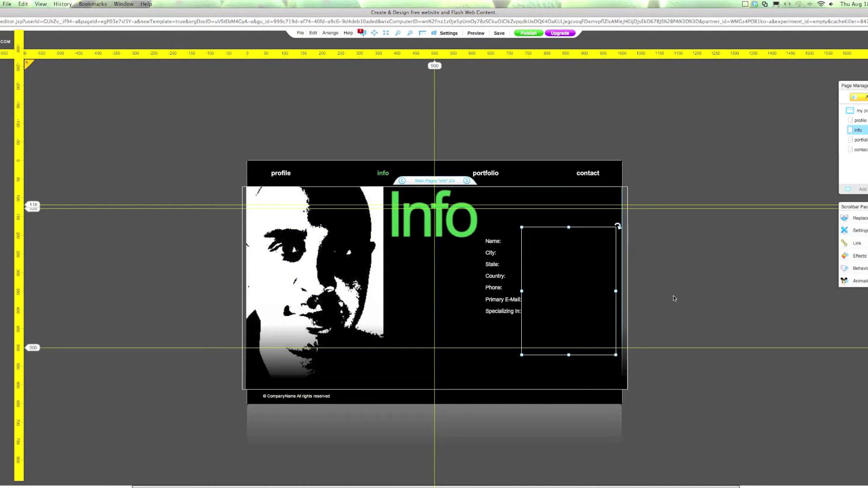
Make the Info labels bold and green #3BB44A, then go to the portfolio page.
{"action": "left_click", "coordinate": [503, 301]}
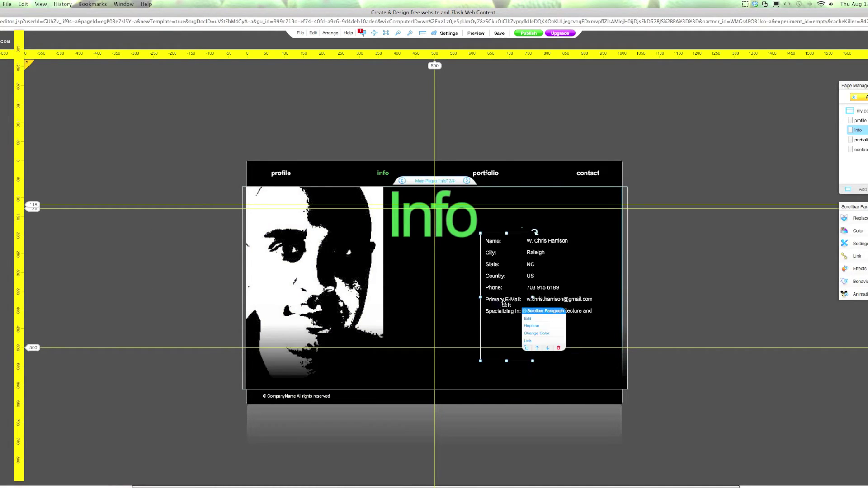
{"action": "left_click", "coordinate": [525, 319]}
{"action": "left_click", "coordinate": [606, 309]}
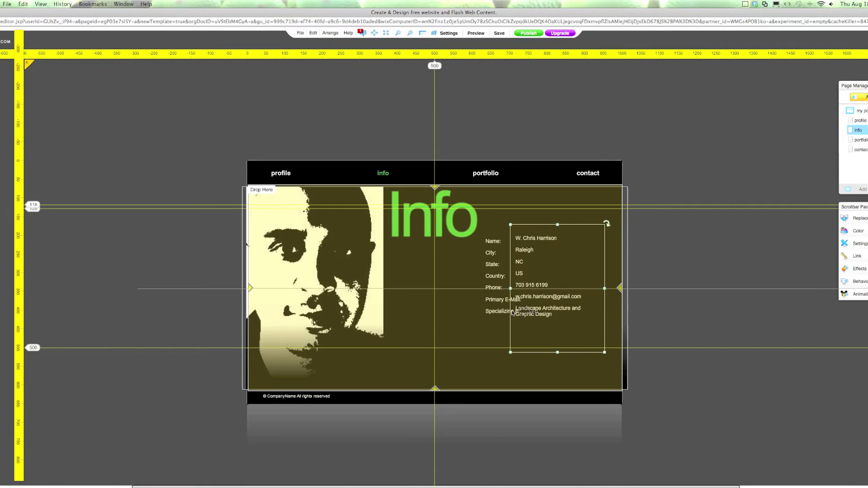
{"action": "left_click", "coordinate": [494, 297]}
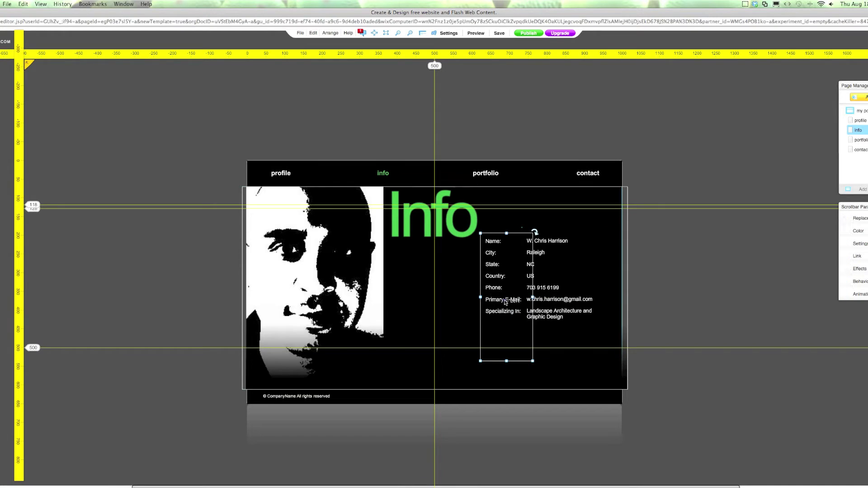
{"action": "left_click", "coordinate": [505, 302]}
{"action": "left_click", "coordinate": [543, 315]}
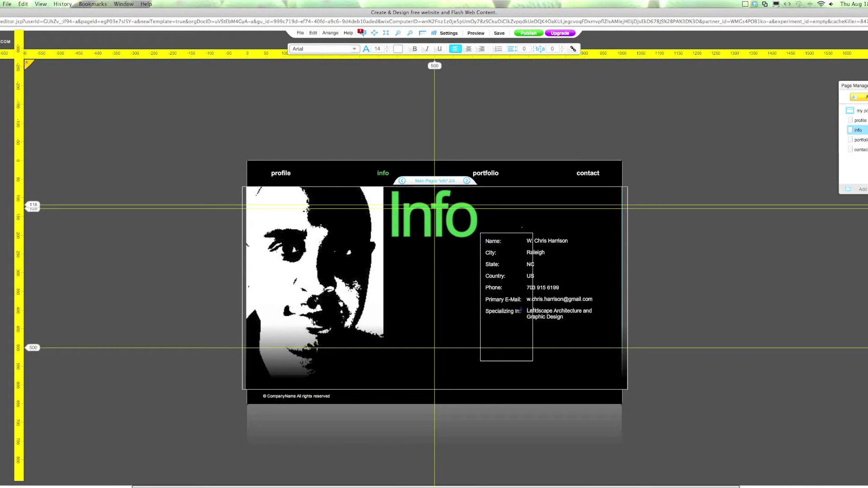
{"action": "left_click", "coordinate": [414, 49]}
{"action": "key", "text": "ctrl+b"}
{"action": "left_click", "coordinate": [398, 49]}
{"action": "left_click", "coordinate": [340, 88]}
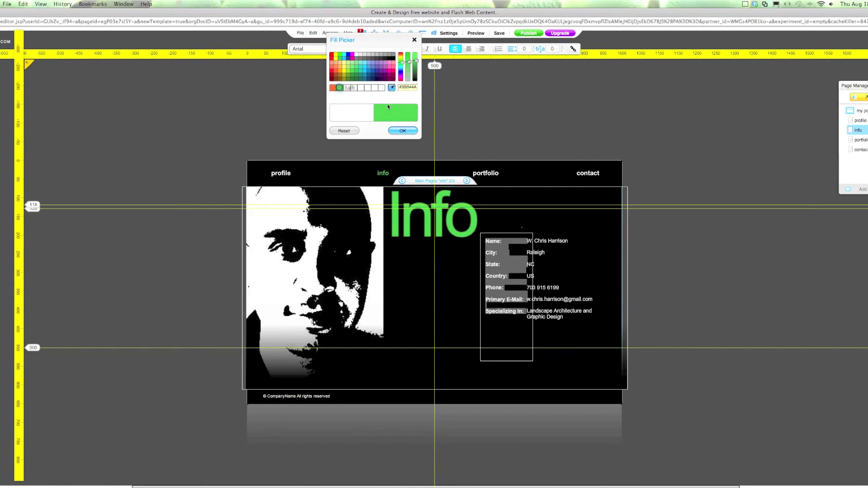
{"action": "left_click", "coordinate": [397, 131]}
{"action": "left_click", "coordinate": [509, 102]}
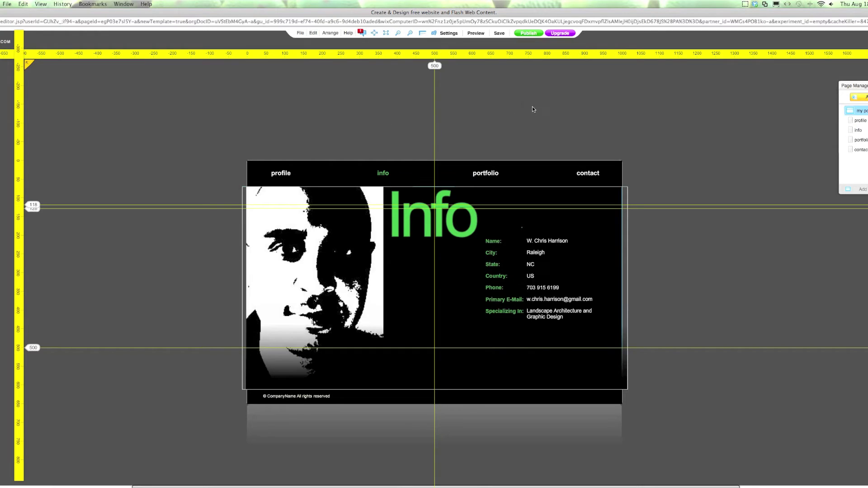
{"action": "left_click", "coordinate": [485, 171]}
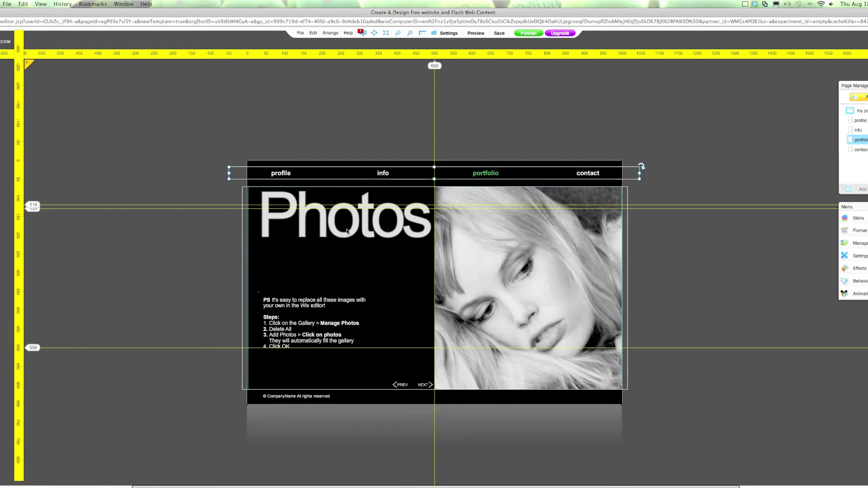
Delete the slideshow gallery from the portfolio page and confirm the deletion.
{"action": "left_click", "coordinate": [543, 248]}
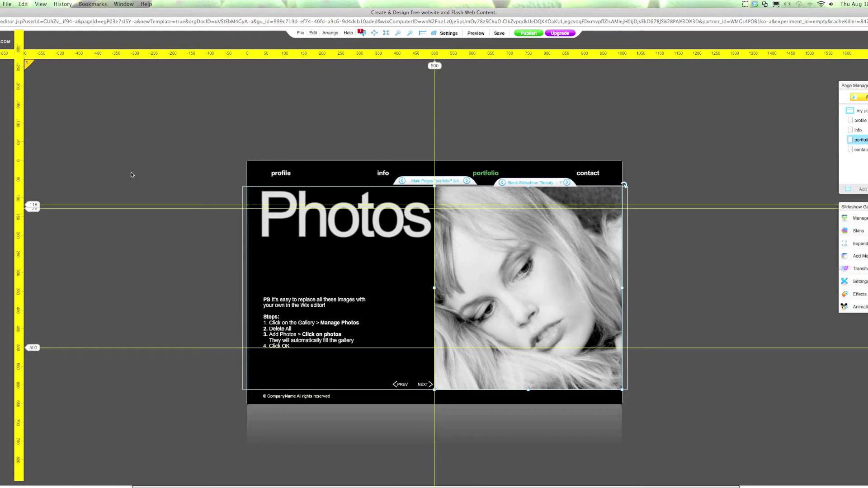
{"action": "scroll", "coordinate": [181, 141], "scroll_direction": "up", "scroll_amount": 3}
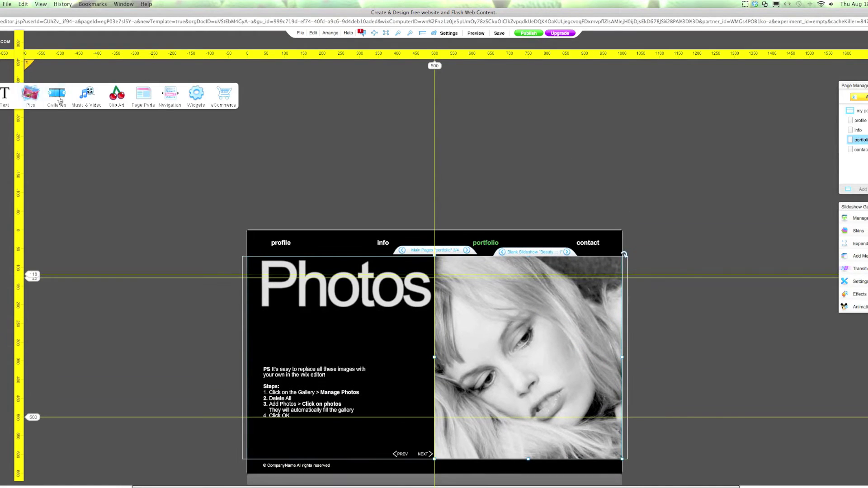
{"action": "left_click", "coordinate": [477, 154]}
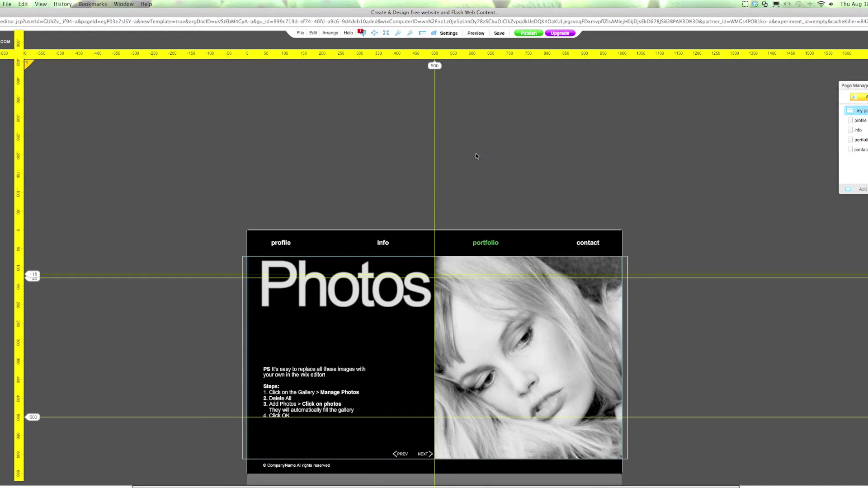
{"action": "left_click", "coordinate": [529, 337]}
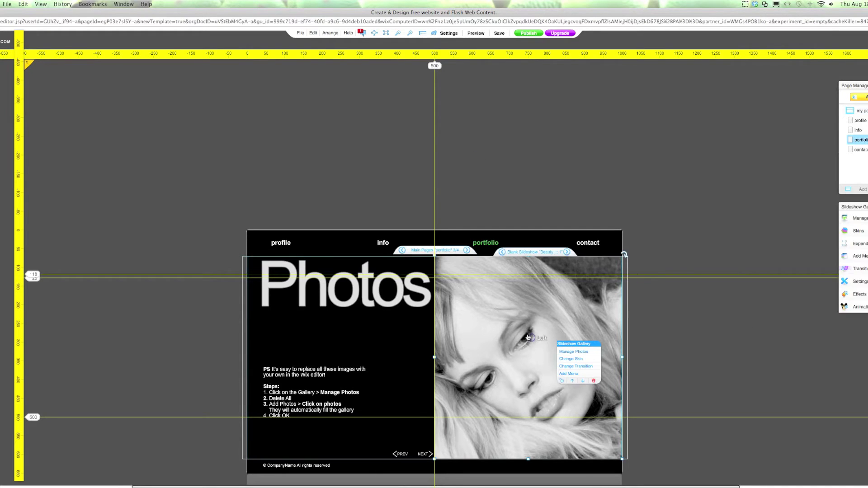
{"action": "key", "text": "Delete"}
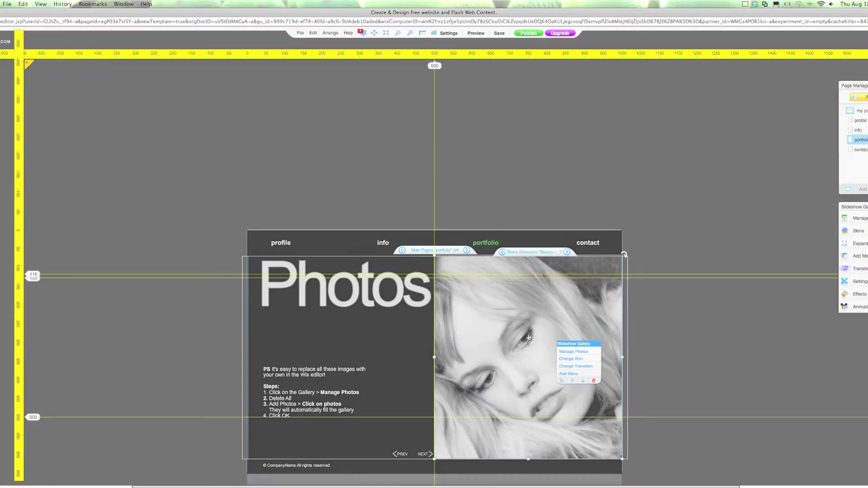
{"action": "left_click", "coordinate": [493, 275]}
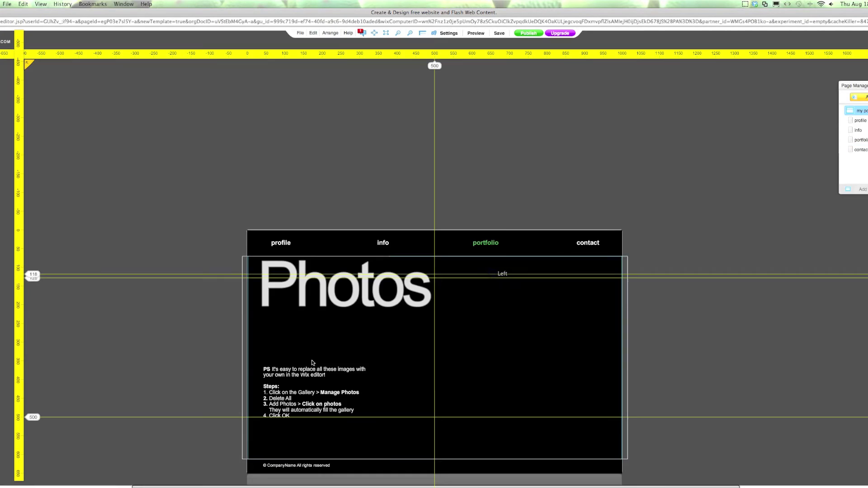
{"action": "left_click", "coordinate": [401, 301]}
Set the Photos heading to font size 7 and enlarge and reposition its box.
{"action": "double_click", "coordinate": [405, 302]}
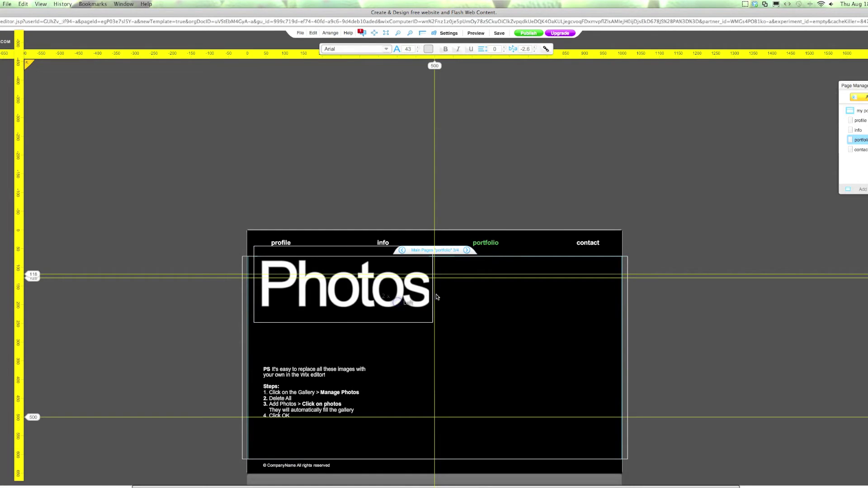
{"action": "left_click", "coordinate": [226, 289]}
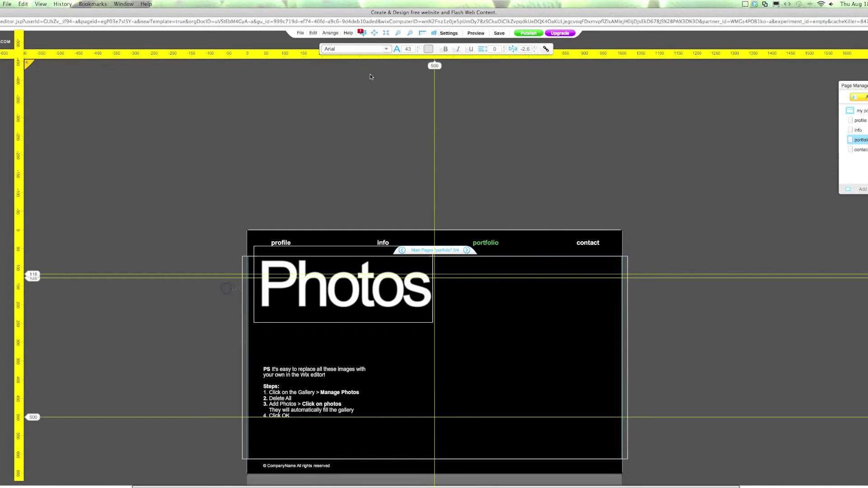
{"action": "left_click", "coordinate": [408, 49]}
{"action": "type", "text": "7"}
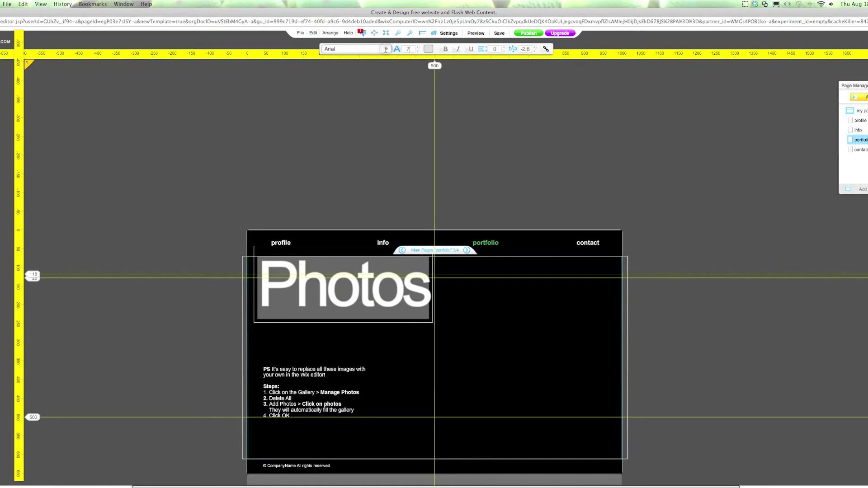
{"action": "key", "text": "Return"}
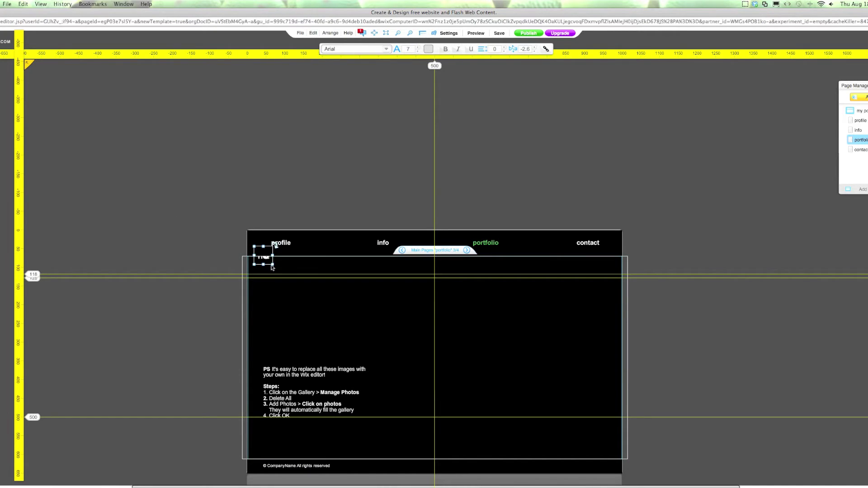
{"action": "left_click_drag", "start_coordinate": [272, 265], "coordinate": [273, 301]}
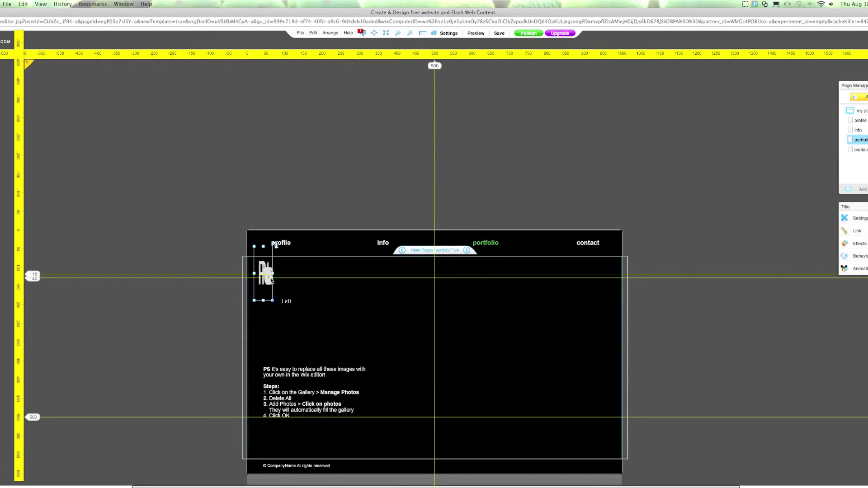
{"action": "left_click", "coordinate": [208, 309]}
{"action": "left_click", "coordinate": [265, 267]}
{"action": "left_click_drag", "start_coordinate": [259, 270], "coordinate": [271, 290]}
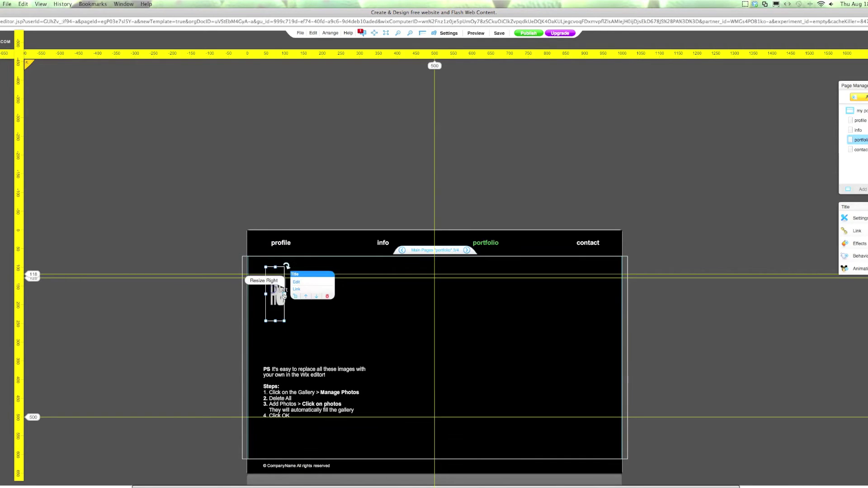
Give the heading 0 letter spacing, resize its box, and retype it as 'Freshman Year'.
{"action": "double_click", "coordinate": [341, 296]}
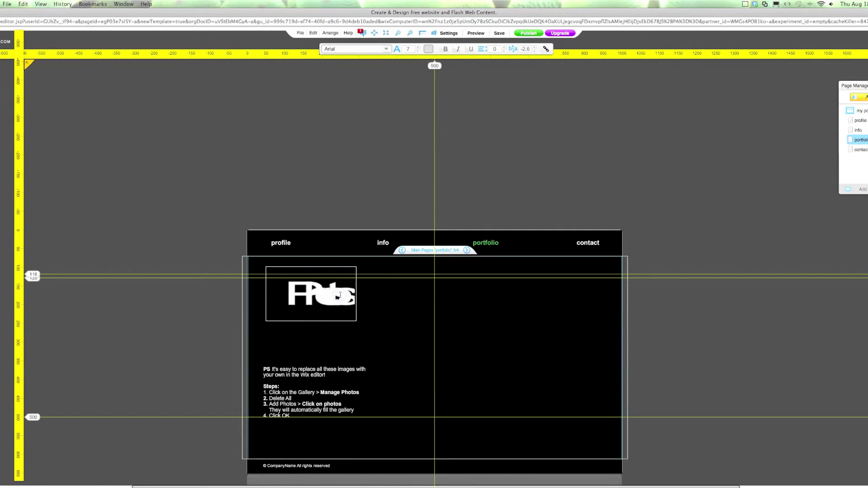
{"action": "left_click", "coordinate": [524, 50]}
{"action": "type", "text": "0"}
{"action": "key", "text": "Return"}
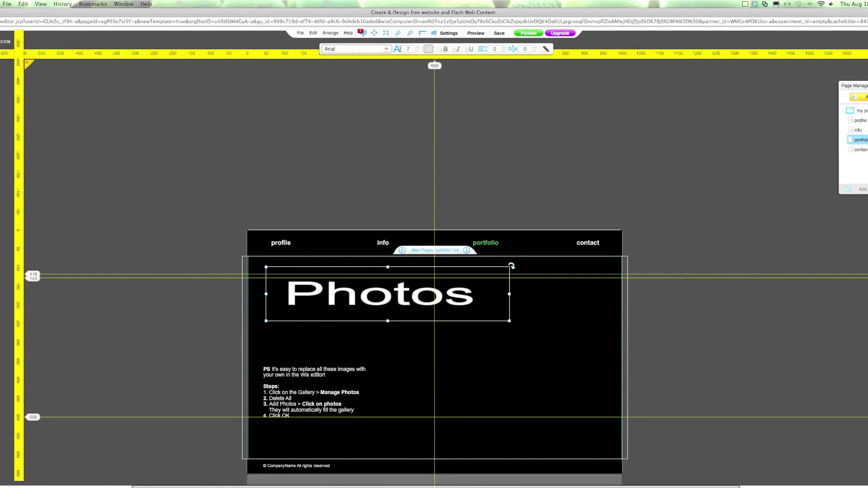
{"action": "left_click_drag", "start_coordinate": [509, 321], "coordinate": [417, 332]}
{"action": "left_click_drag", "start_coordinate": [416, 285], "coordinate": [382, 289]}
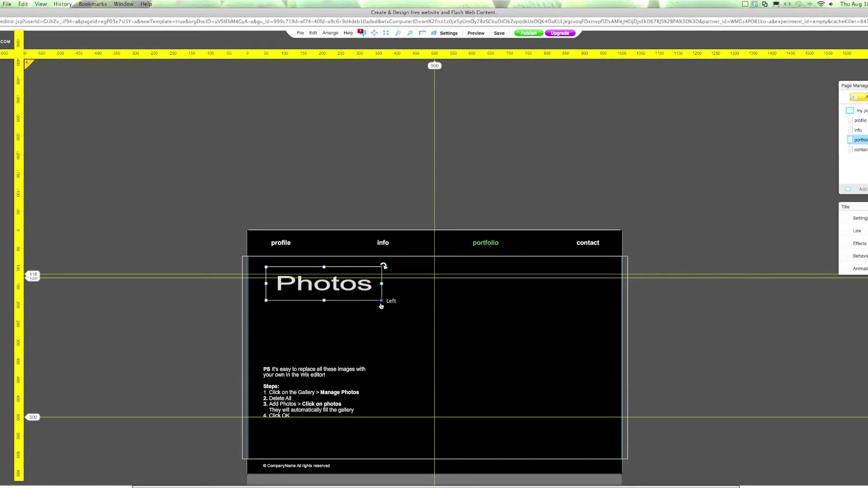
{"action": "double_click", "coordinate": [374, 288]}
{"action": "left_click", "coordinate": [228, 283]}
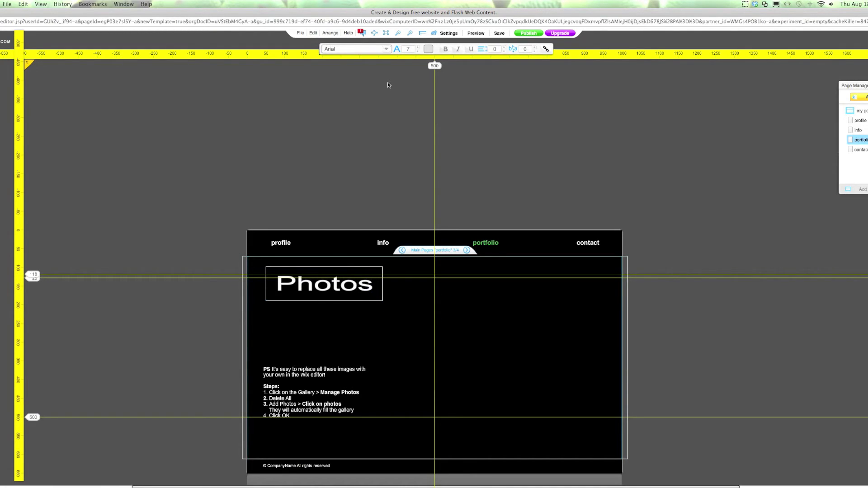
{"action": "type", "text": "Fresh"}
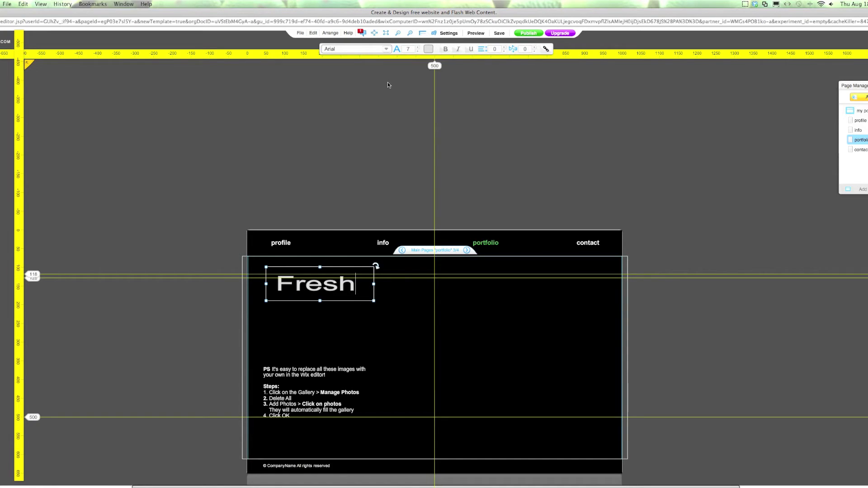
{"action": "type", "text": "man Year"}
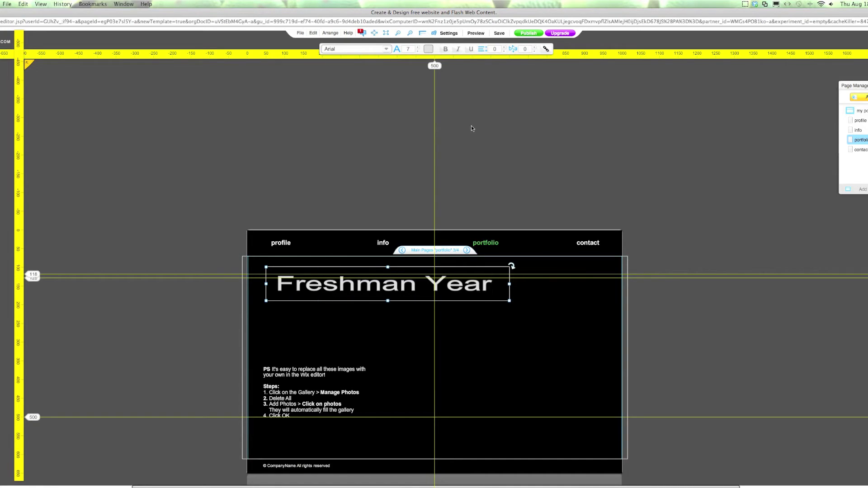
Reduce the Freshman Year title to font size 6 and move it near the top-left.
{"action": "left_click_drag", "start_coordinate": [510, 284], "coordinate": [435, 288]}
{"action": "double_click", "coordinate": [428, 288]}
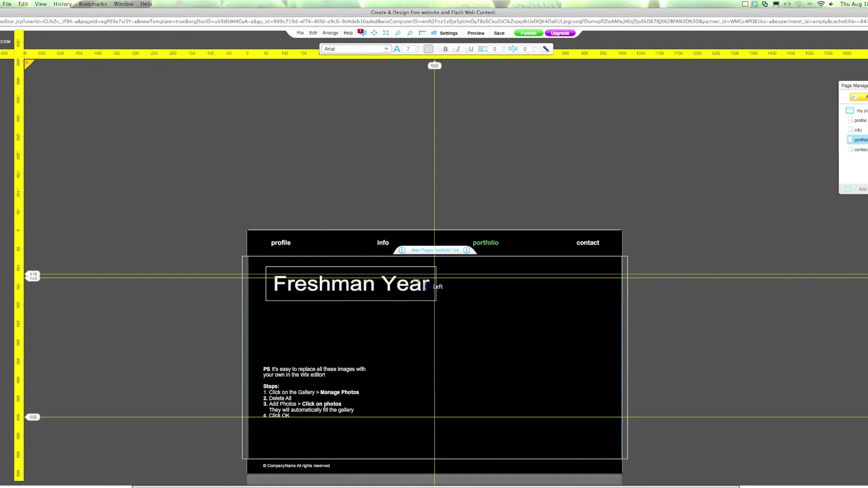
{"action": "left_click_drag", "start_coordinate": [423, 287], "coordinate": [265, 281]}
{"action": "left_click", "coordinate": [418, 53]}
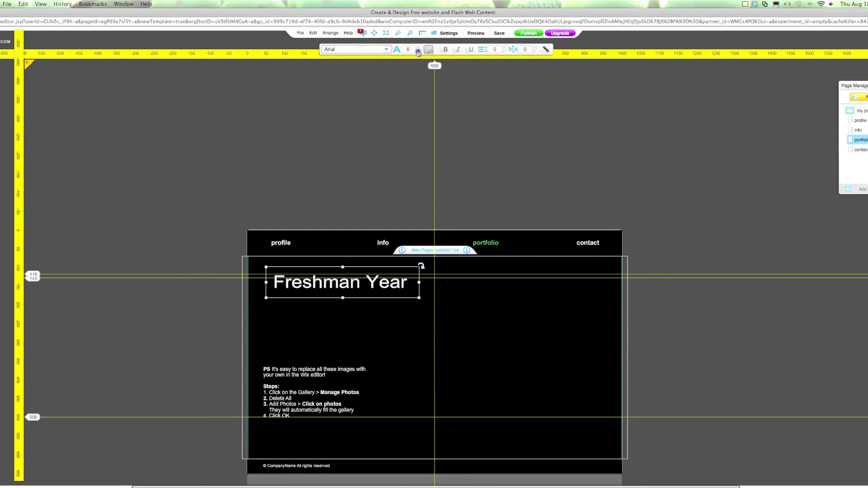
{"action": "left_click", "coordinate": [267, 177]}
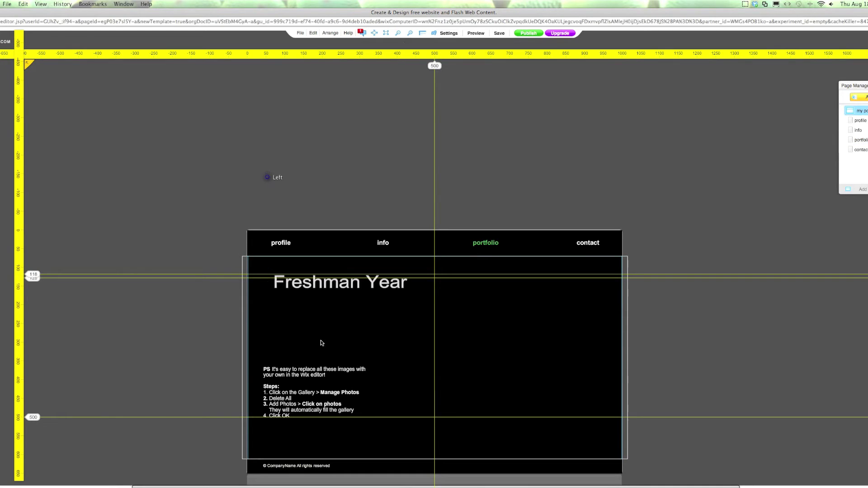
{"action": "left_click", "coordinate": [314, 293]}
{"action": "left_click_drag", "start_coordinate": [326, 290], "coordinate": [305, 300]}
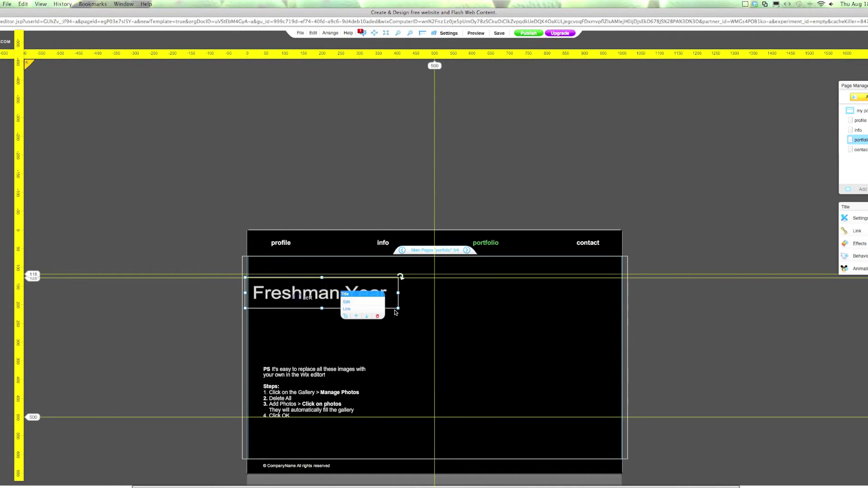
{"action": "left_click_drag", "start_coordinate": [398, 308], "coordinate": [292, 286]}
{"action": "left_click", "coordinate": [307, 161]}
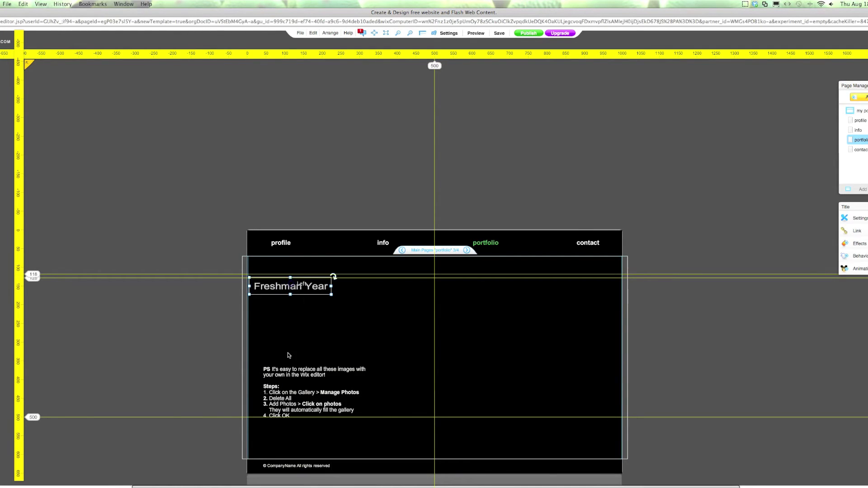
Delete the PS instructions text box from the portfolio page.
{"action": "left_click", "coordinate": [302, 381]}
{"action": "scroll", "coordinate": [206, 349], "scroll_direction": "down", "scroll_amount": 1}
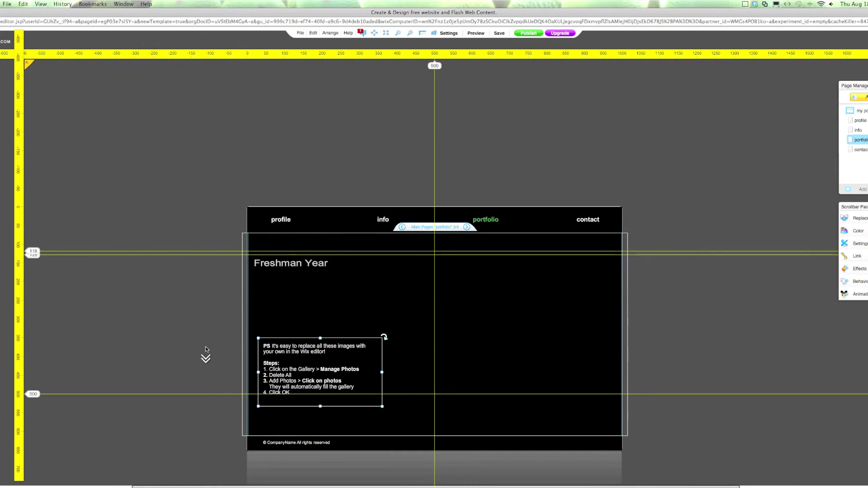
{"action": "scroll", "coordinate": [206, 349], "scroll_direction": "down", "scroll_amount": 5}
{"action": "scroll", "coordinate": [205, 349], "scroll_direction": "up", "scroll_amount": 3}
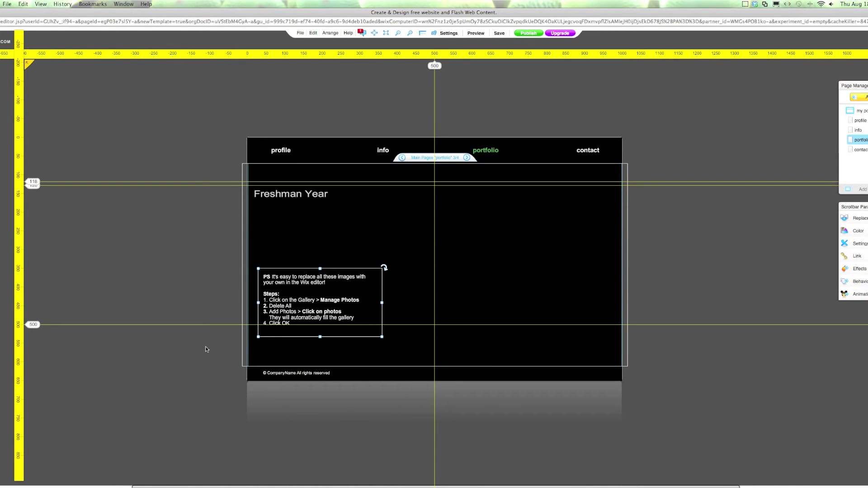
{"action": "key", "text": "Delete"}
{"action": "scroll", "coordinate": [116, 246], "scroll_direction": "up", "scroll_amount": 5}
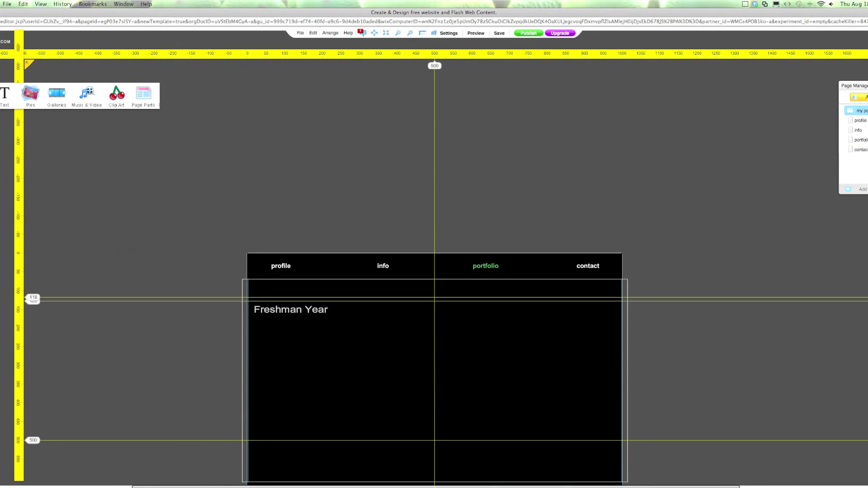
Add a Grunge Slider gallery from Galleries > Slider and open its Manage Photos dialog.
{"action": "left_click", "coordinate": [52, 94]}
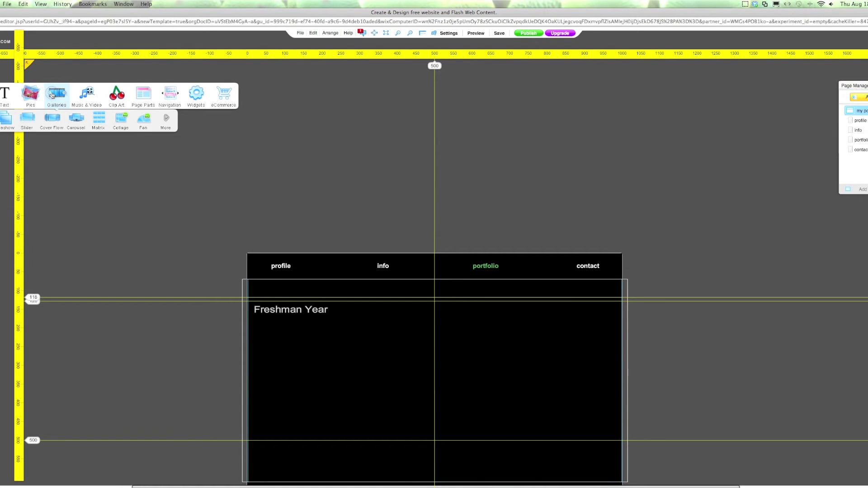
{"action": "left_click", "coordinate": [26, 121]}
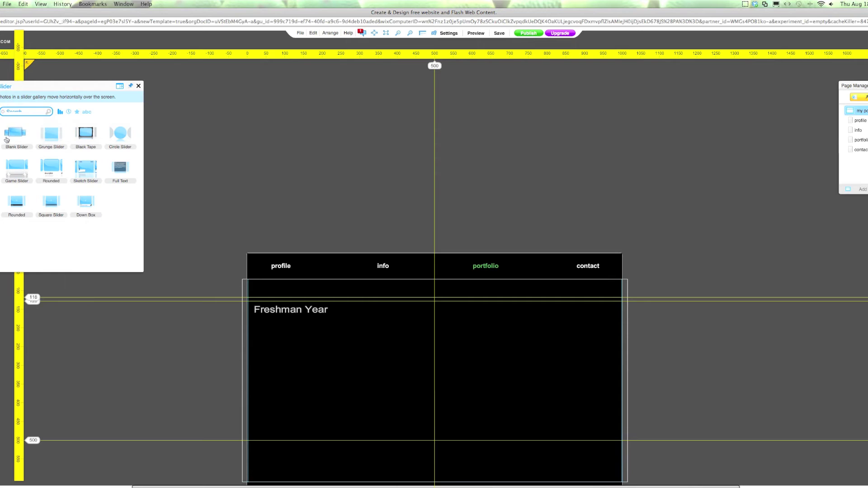
{"action": "left_click", "coordinate": [58, 135]}
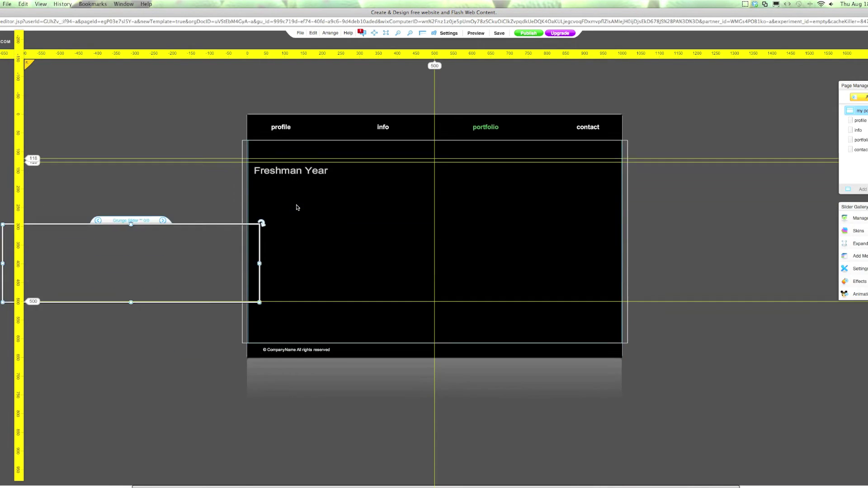
{"action": "left_click", "coordinate": [51, 221]}
{"action": "left_click", "coordinate": [111, 236]}
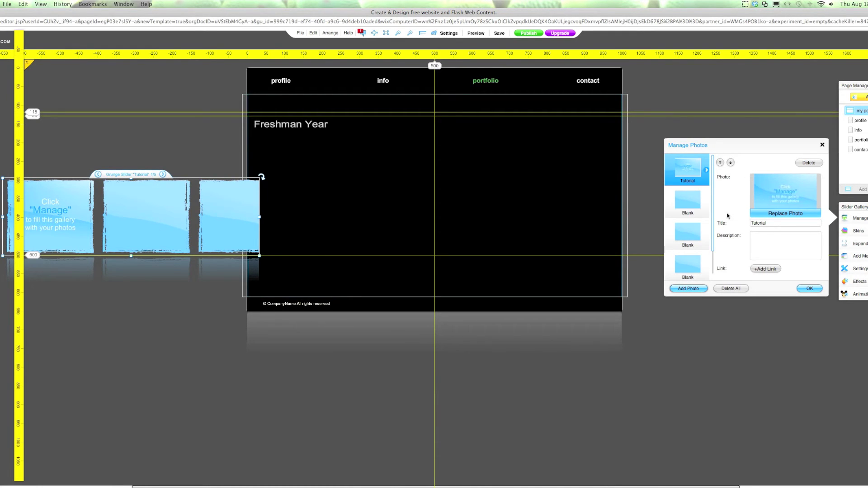
Remove the Tutorial and Blank placeholder photos, clearing all slides from the slider.
{"action": "left_click", "coordinate": [806, 166]}
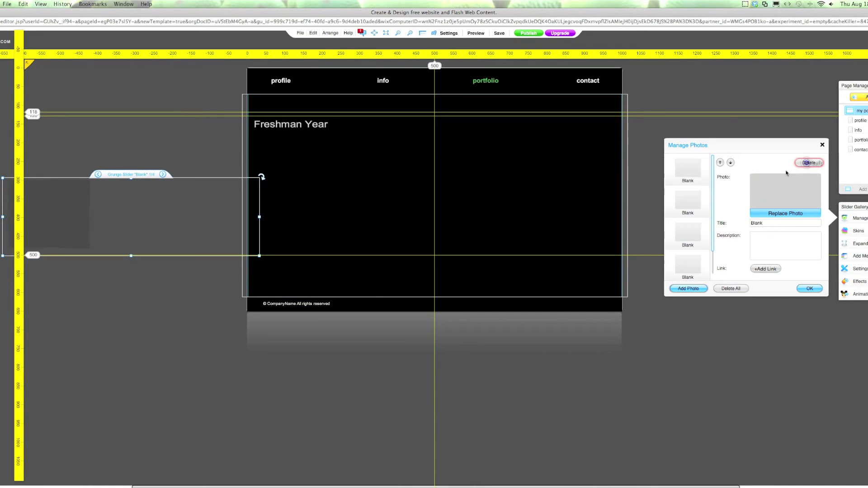
{"action": "left_click", "coordinate": [785, 213]}
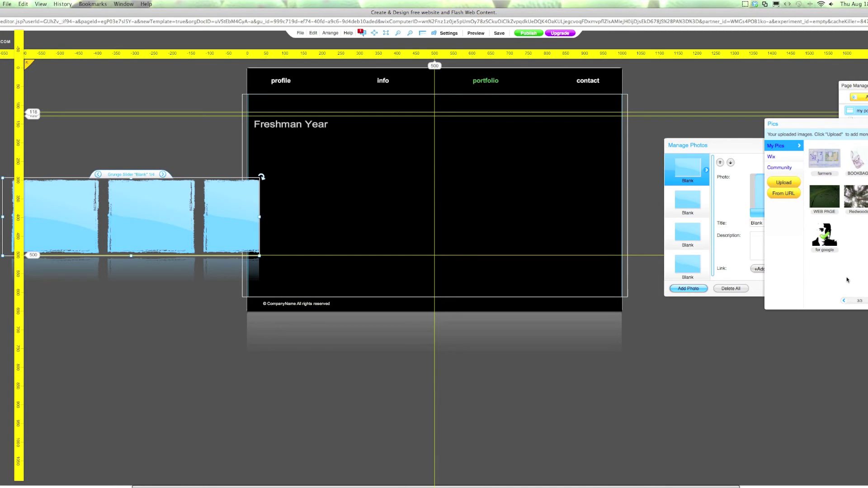
{"action": "left_click", "coordinate": [855, 161]}
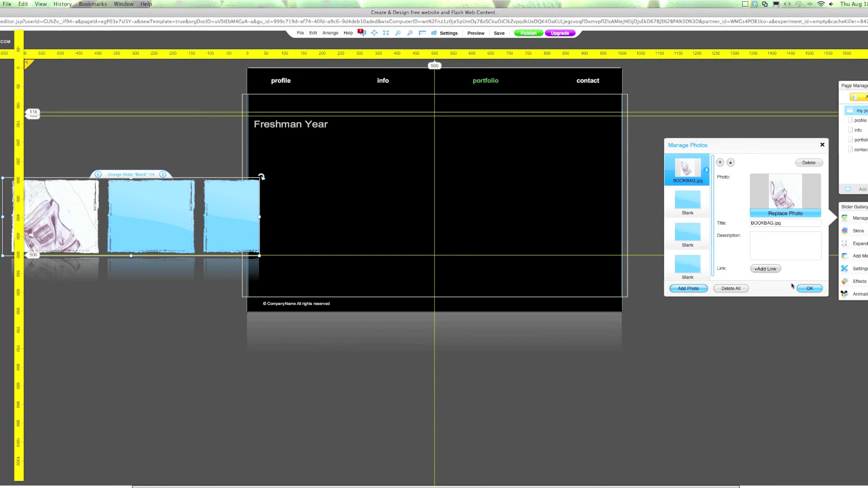
{"action": "left_click", "coordinate": [744, 290]}
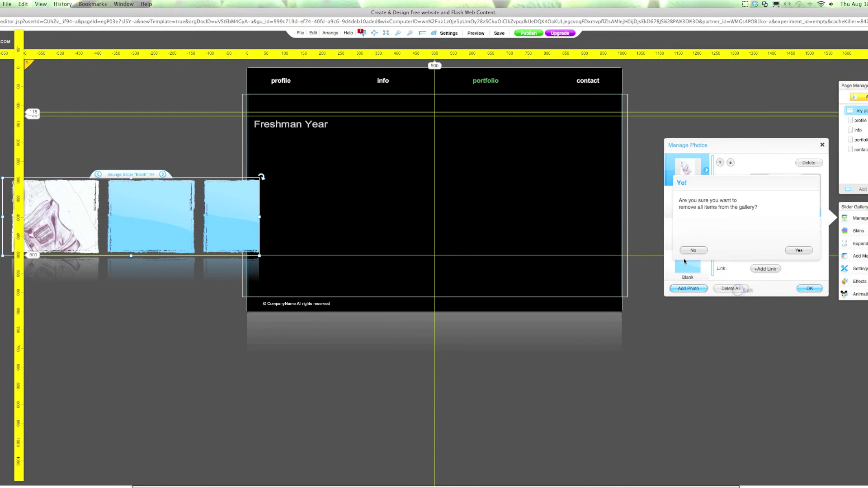
{"action": "left_click", "coordinate": [798, 251]}
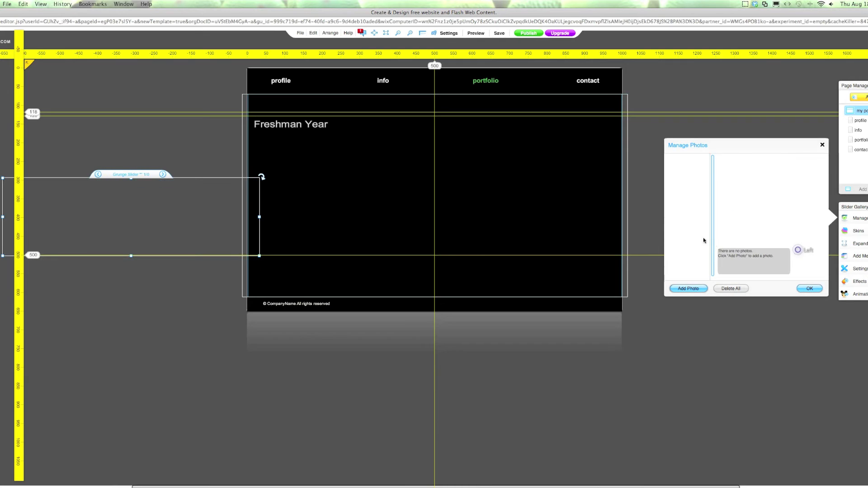
Add the BOOKBAG, BLUE, CELEBRATION and FLOWER pictures to the slider and close the panels.
{"action": "left_click", "coordinate": [693, 289]}
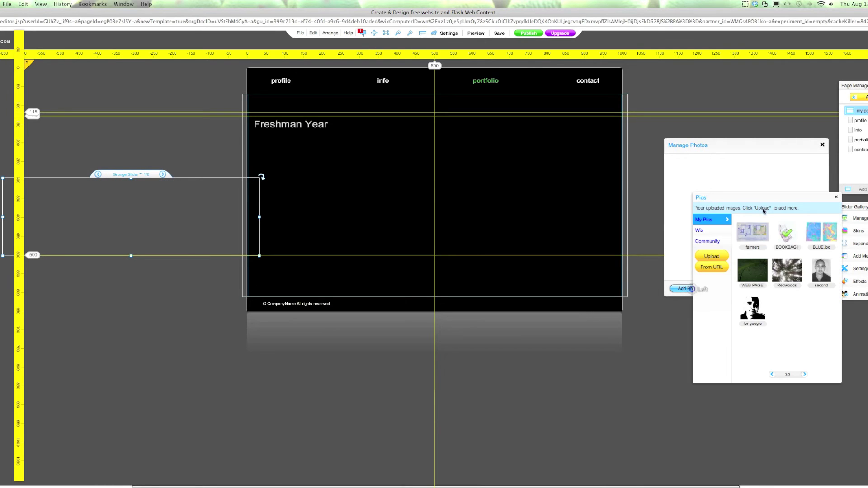
{"action": "left_click", "coordinate": [787, 233]}
{"action": "left_click", "coordinate": [819, 233]}
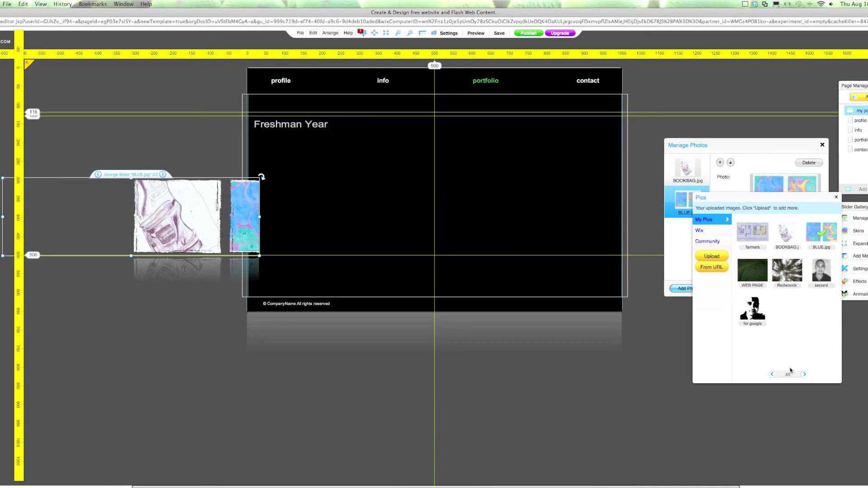
{"action": "left_click", "coordinate": [771, 375]}
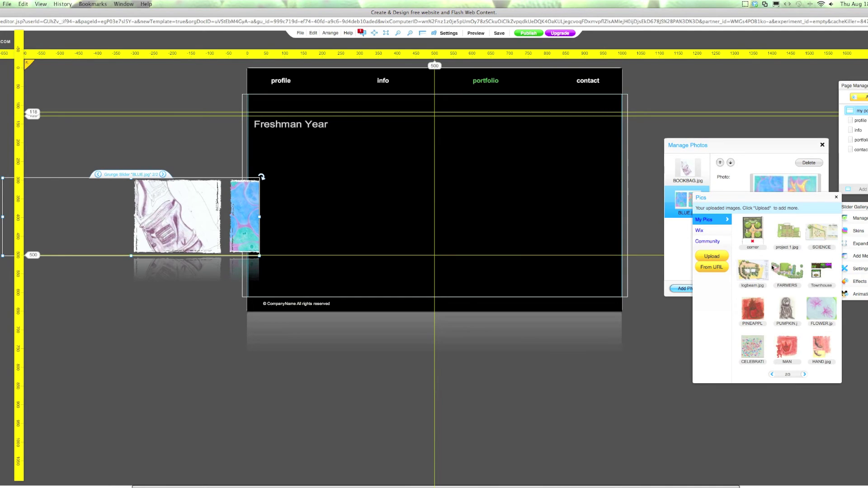
{"action": "left_click", "coordinate": [753, 347]}
{"action": "left_click", "coordinate": [821, 308]}
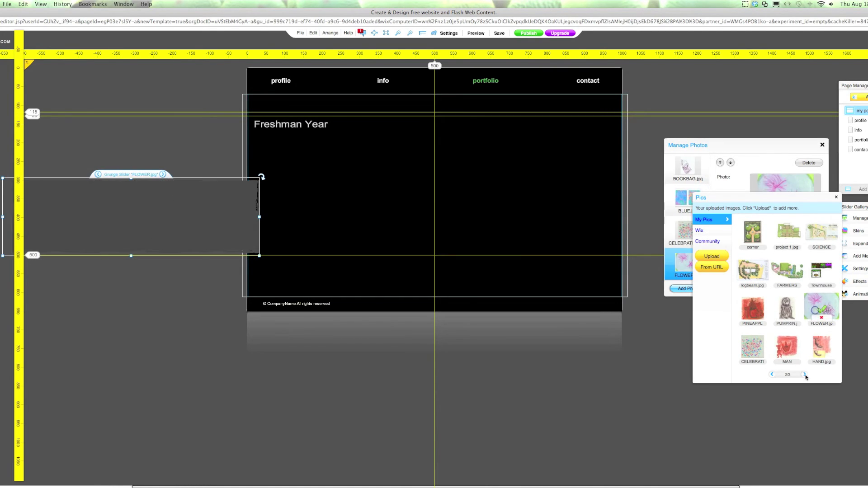
{"action": "left_click", "coordinate": [821, 407]}
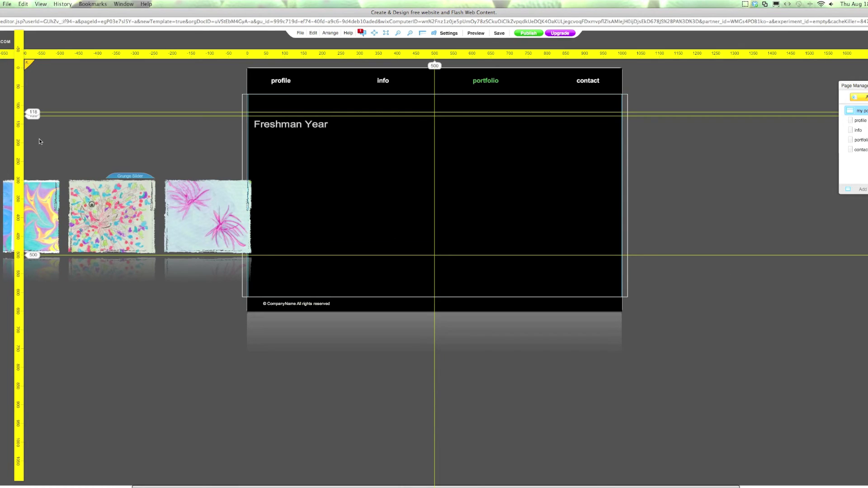
Move the Grunge Slider under Freshman Year and shrink it to a two-image strip.
{"action": "left_click_drag", "start_coordinate": [153, 215], "coordinate": [392, 174]}
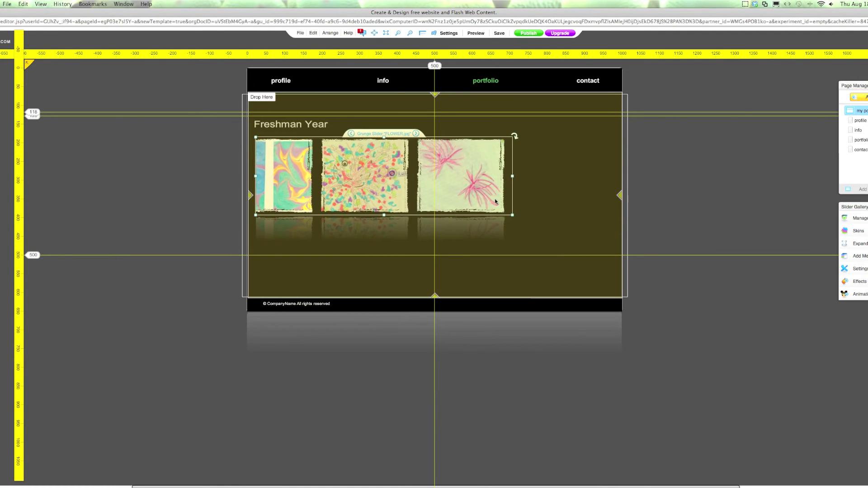
{"action": "left_click_drag", "start_coordinate": [495, 201], "coordinate": [378, 202]}
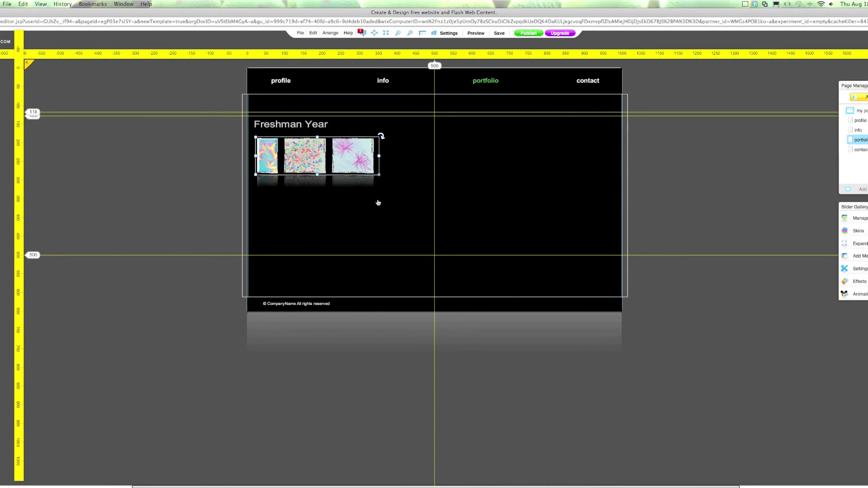
{"action": "left_click_drag", "start_coordinate": [379, 156], "coordinate": [376, 196]}
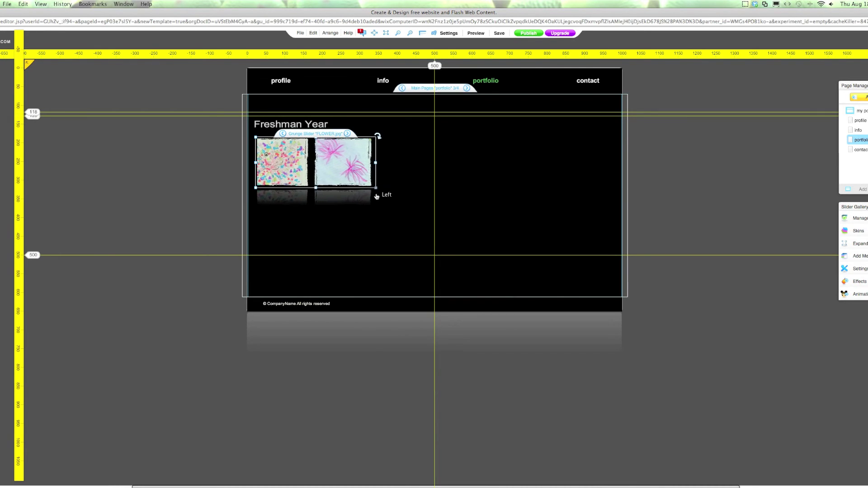
{"action": "left_click", "coordinate": [211, 199]}
{"action": "left_click", "coordinate": [272, 153]}
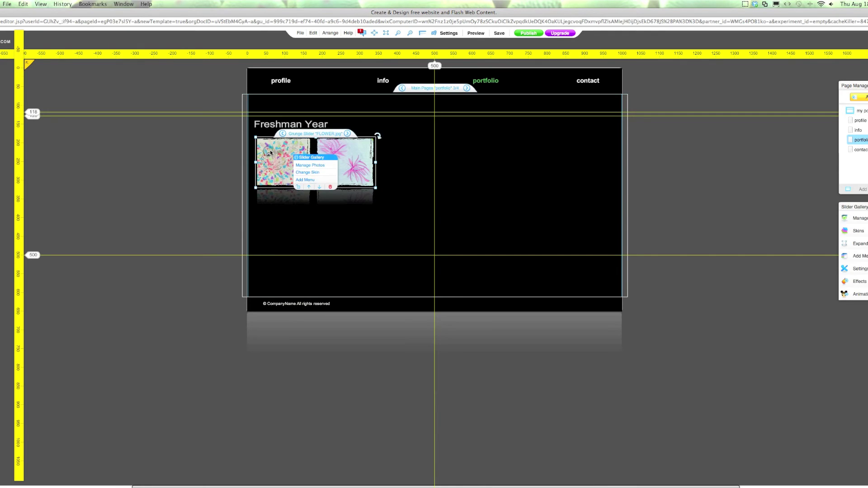
{"action": "scroll", "coordinate": [196, 290], "scroll_direction": "up", "scroll_amount": 5}
{"action": "left_click", "coordinate": [296, 277]}
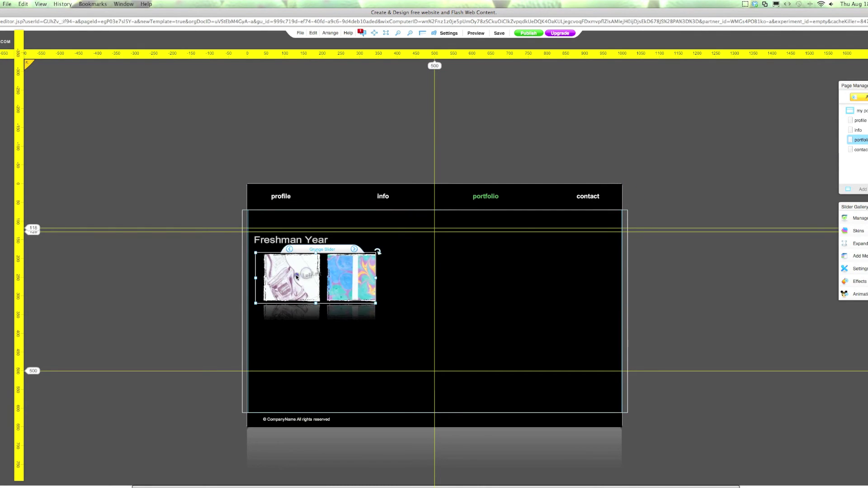
Confirm the slider's photos, then select the Freshman Year title and slider together.
{"action": "double_click", "coordinate": [296, 277]}
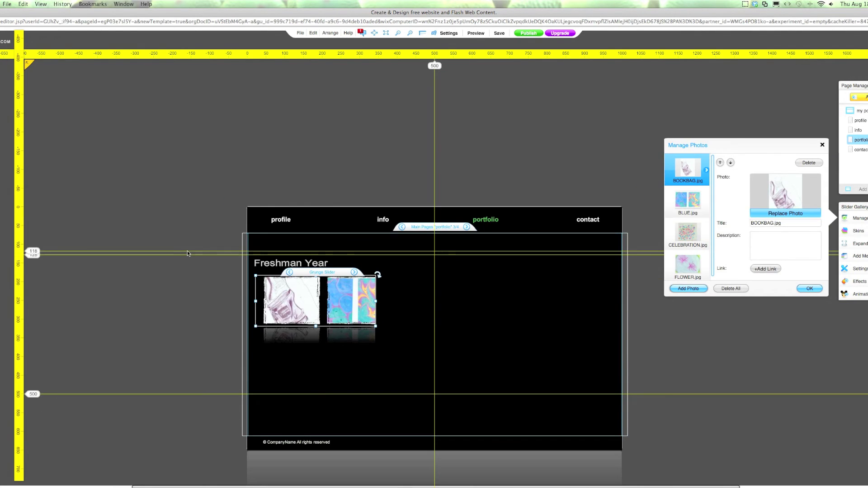
{"action": "left_click", "coordinate": [809, 288]}
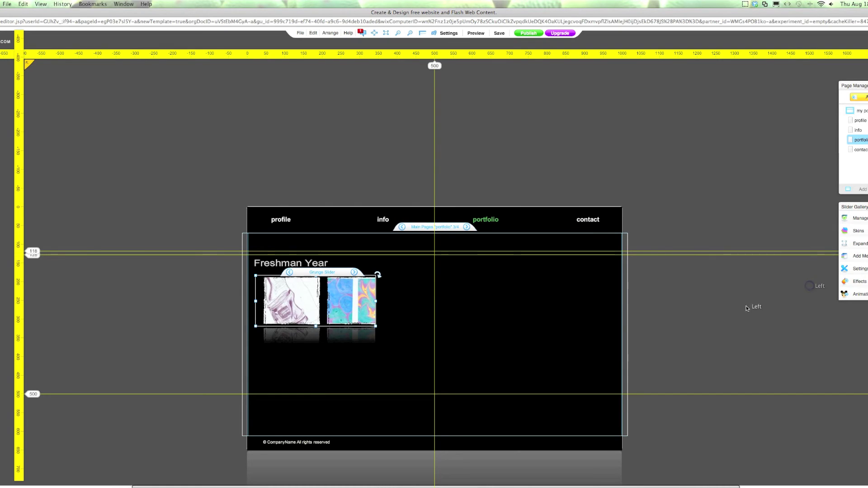
{"action": "left_click", "coordinate": [291, 269]}
{"action": "scroll", "coordinate": [291, 269], "scroll_direction": "up", "scroll_amount": 2}
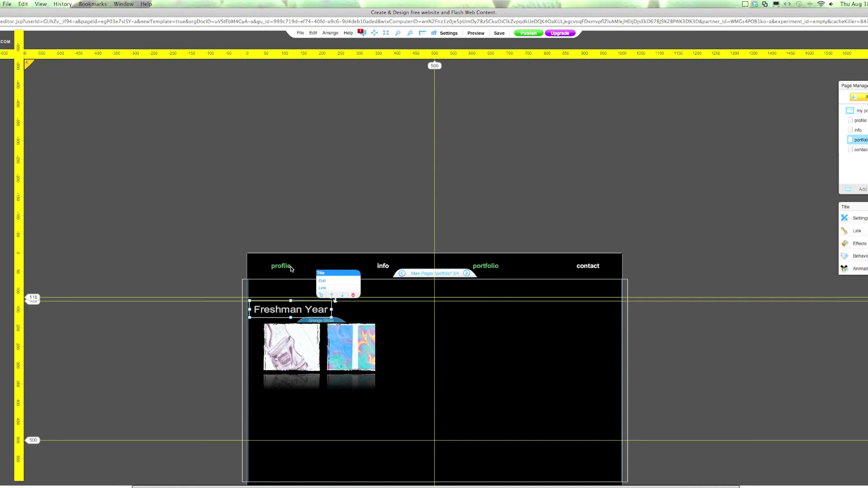
{"action": "scroll", "coordinate": [297, 310], "scroll_direction": "down", "scroll_amount": 5}
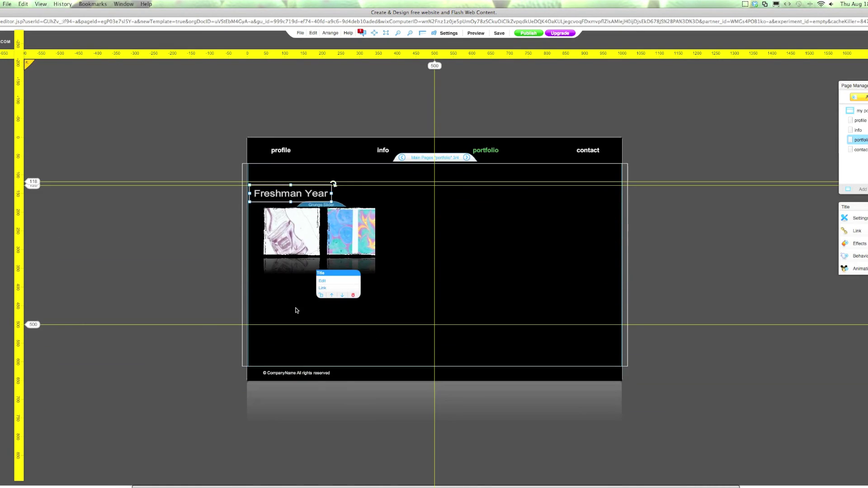
{"action": "left_click", "coordinate": [280, 237]}
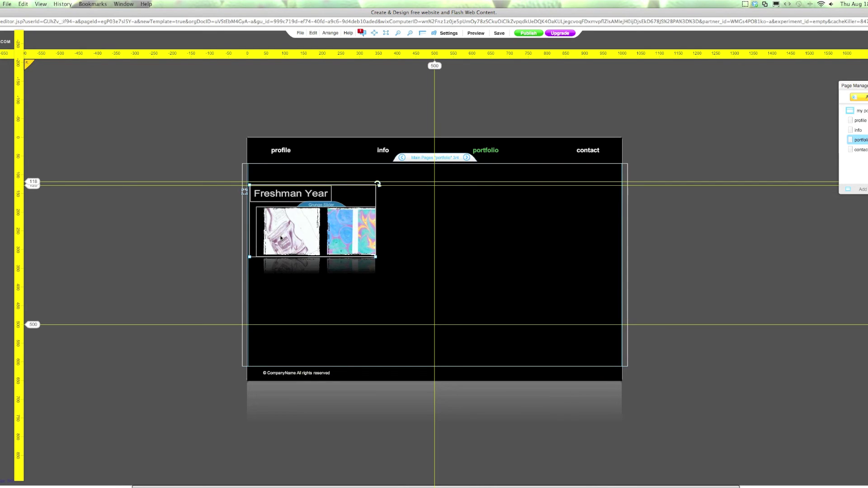
Duplicate the Freshman Year title and slider and align the copy below the original.
{"action": "right_click", "coordinate": [286, 229]}
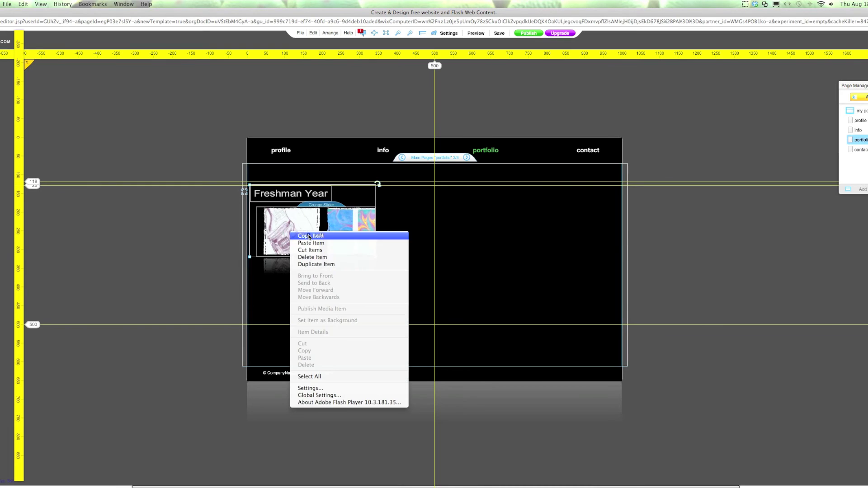
{"action": "left_click", "coordinate": [309, 236]}
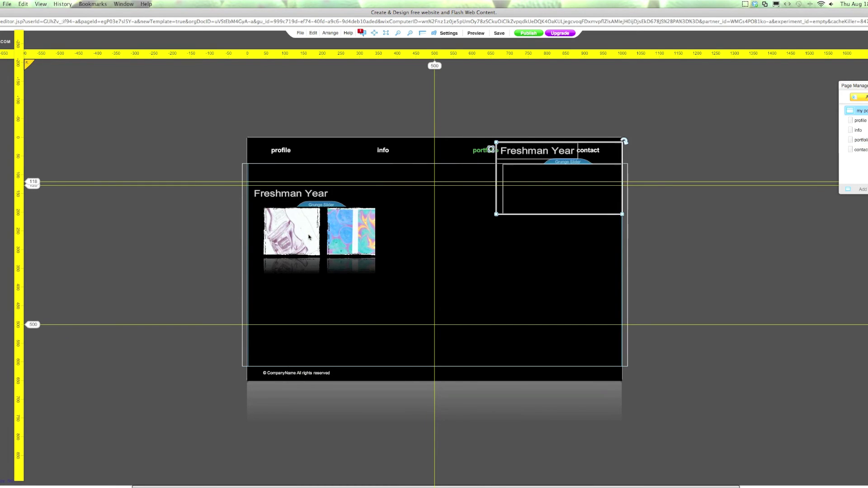
{"action": "left_click_drag", "start_coordinate": [528, 154], "coordinate": [285, 286]}
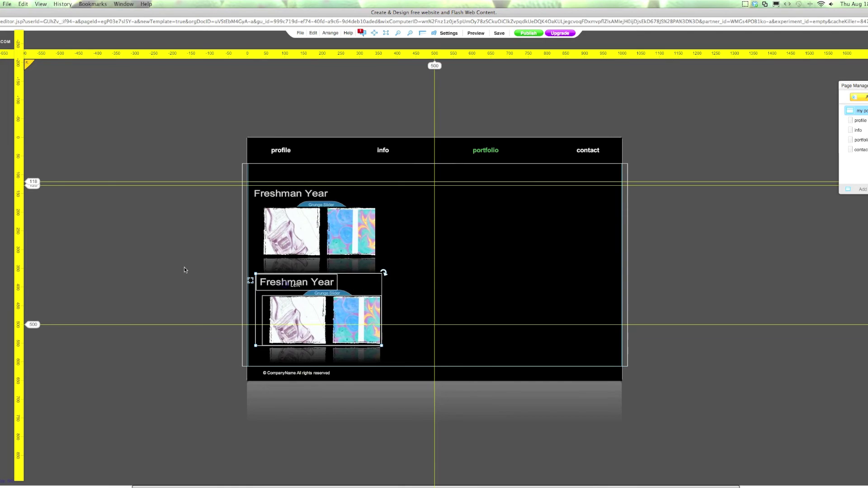
{"action": "key", "text": "Left"}
{"action": "key", "text": "Left"}
{"action": "key", "text": "Left"}
{"action": "key", "text": "Left"}
{"action": "key", "text": "Left"}
{"action": "key", "text": "Left"}
{"action": "key", "text": "Left"}
{"action": "key", "text": "Left"}
{"action": "key", "text": "Left"}
{"action": "key", "text": "Left"}
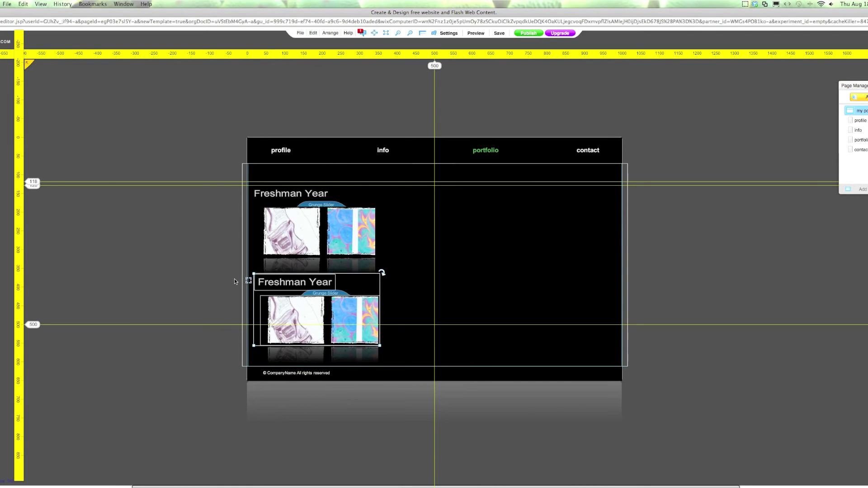
{"action": "left_click", "coordinate": [179, 249]}
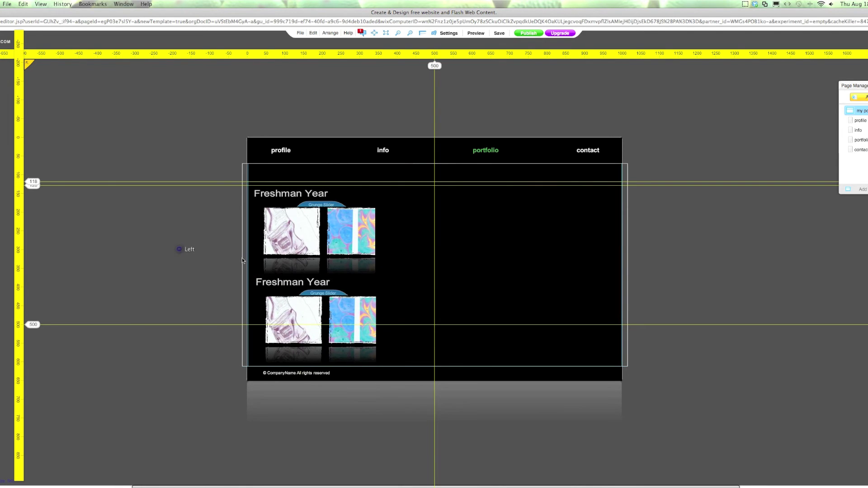
{"action": "left_click", "coordinate": [290, 287]}
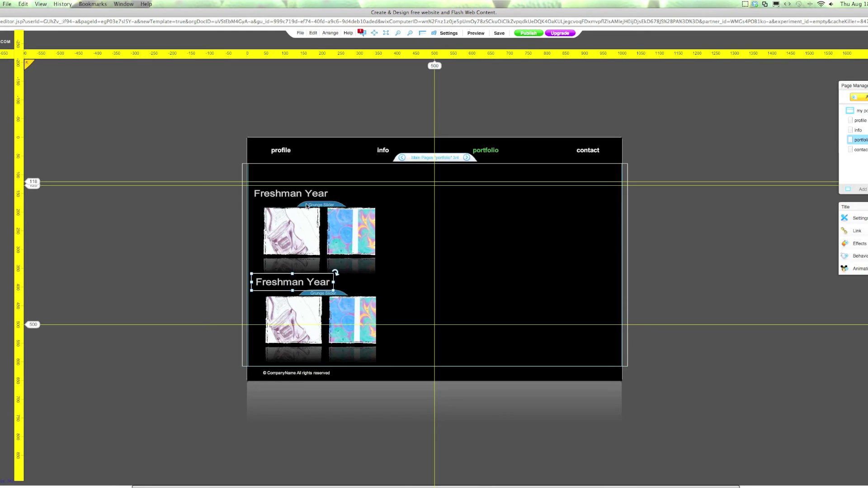
Retitle the copied heading 'Sophmore Year' and delete all photos from its slider.
{"action": "double_click", "coordinate": [293, 286]}
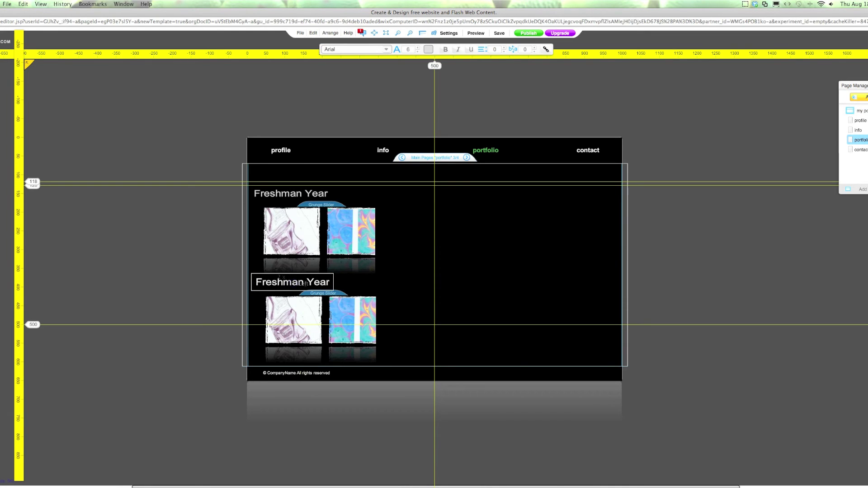
{"action": "type", "text": "Sophm"}
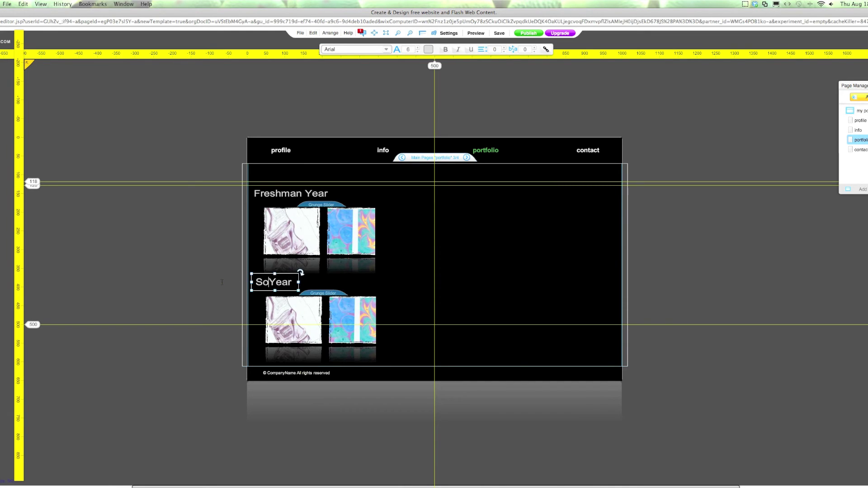
{"action": "type", "text": "ore"}
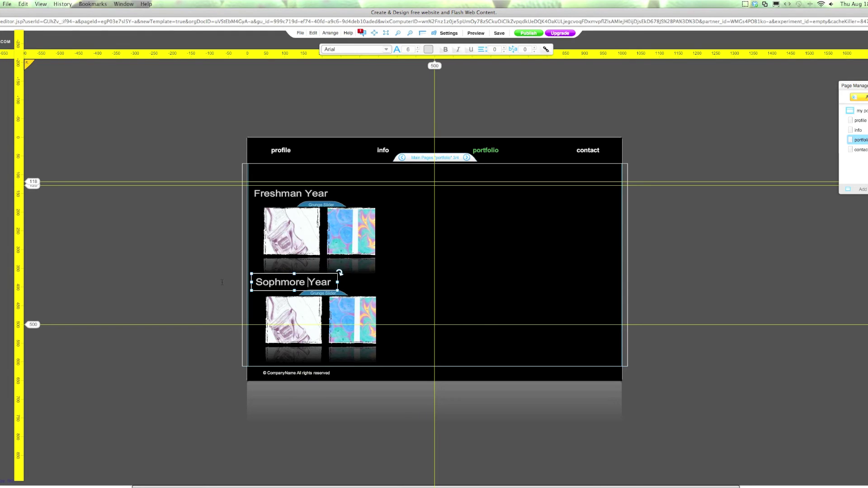
{"action": "left_click", "coordinate": [297, 315]}
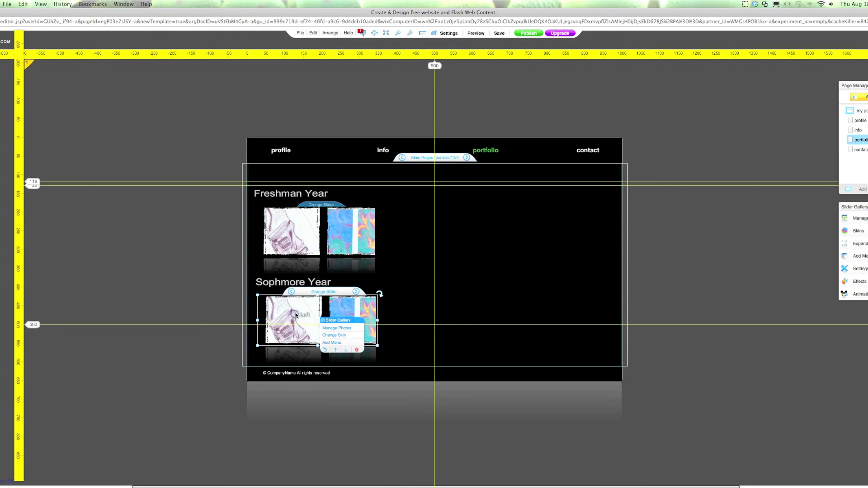
{"action": "left_click", "coordinate": [346, 331]}
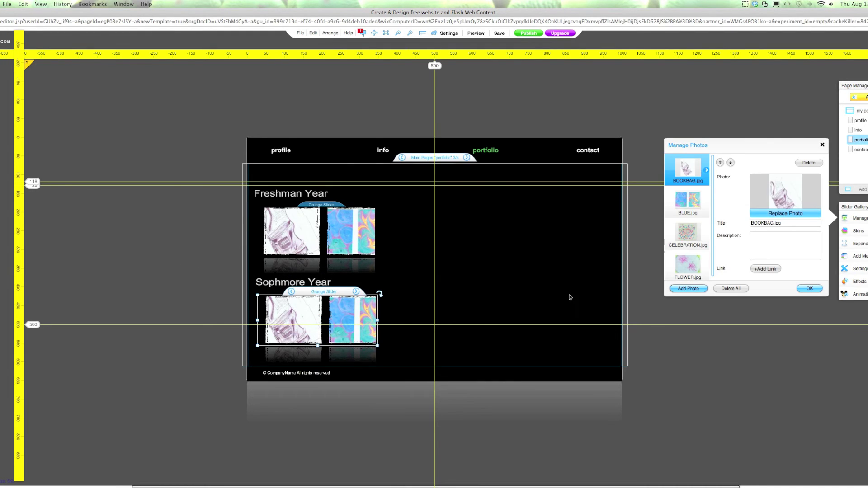
{"action": "left_click", "coordinate": [731, 289]}
{"action": "left_click", "coordinate": [806, 253]}
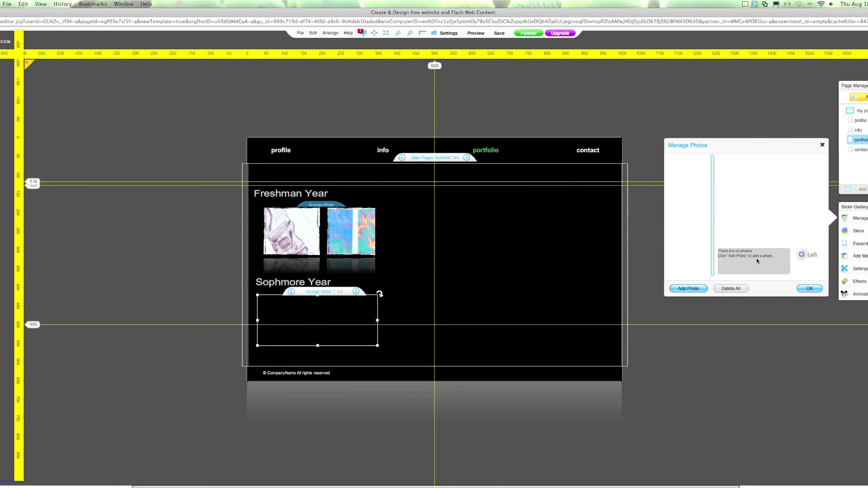
Fill the lower slider with the PUMPKIN, PINEAPPLE, MAN FACE, HAND and farmers pictures.
{"action": "left_click", "coordinate": [699, 288]}
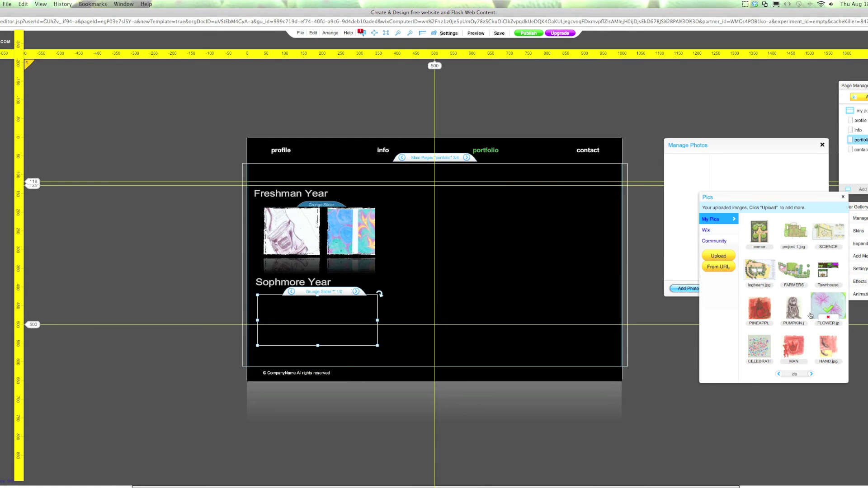
{"action": "left_click", "coordinate": [794, 309]}
{"action": "left_click", "coordinate": [760, 309]}
{"action": "left_click", "coordinate": [794, 346]}
{"action": "left_click", "coordinate": [825, 349]}
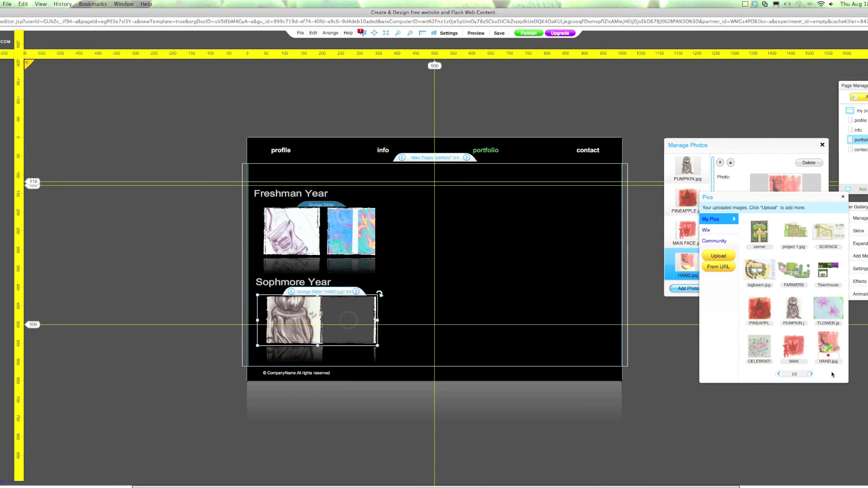
{"action": "left_click", "coordinate": [811, 375]}
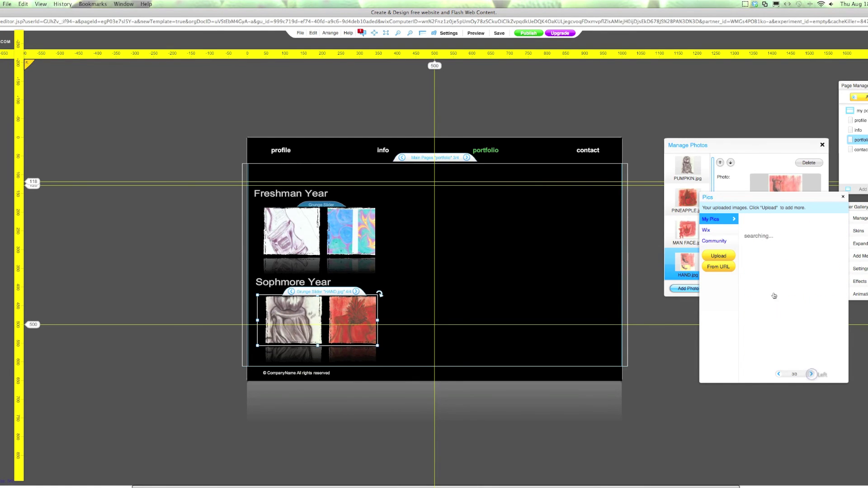
{"action": "left_click", "coordinate": [760, 231]}
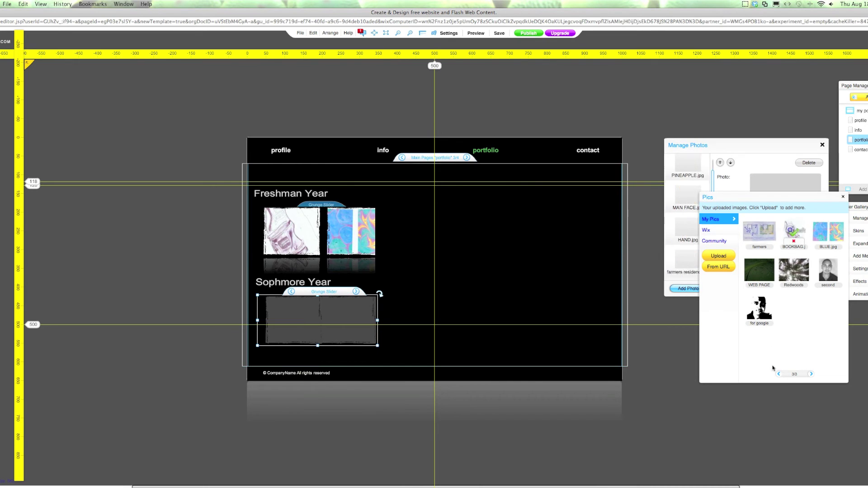
{"action": "left_click", "coordinate": [709, 438]}
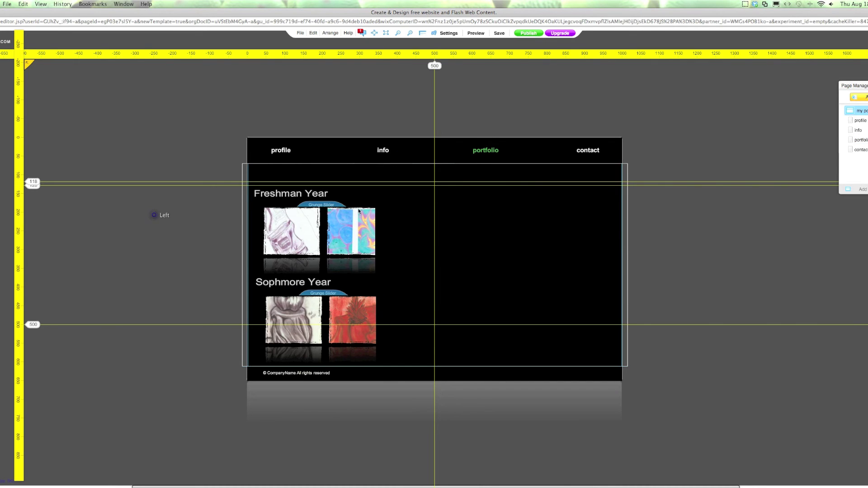
{"action": "left_click", "coordinate": [276, 235]}
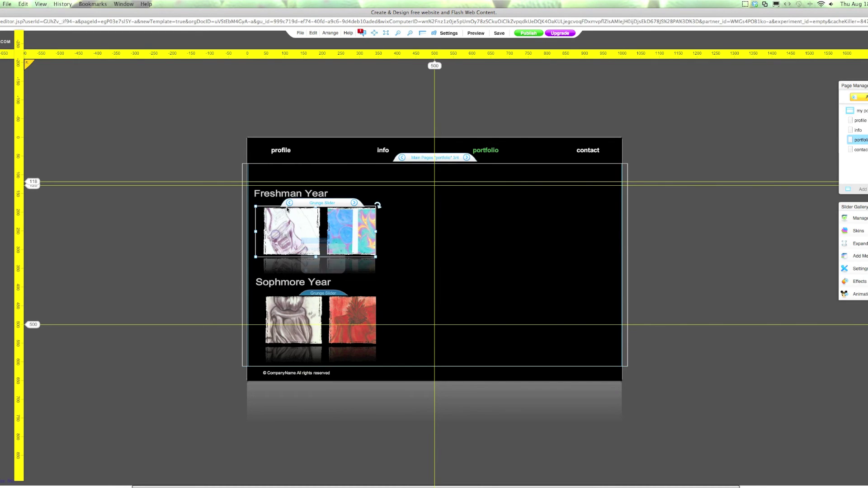
{"action": "left_click", "coordinate": [293, 196]}
{"action": "right_click", "coordinate": [297, 197]}
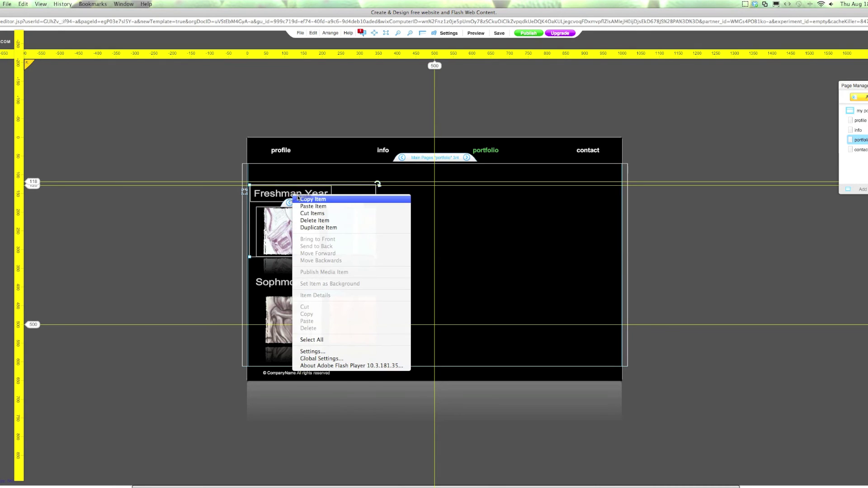
{"action": "left_click", "coordinate": [299, 199]}
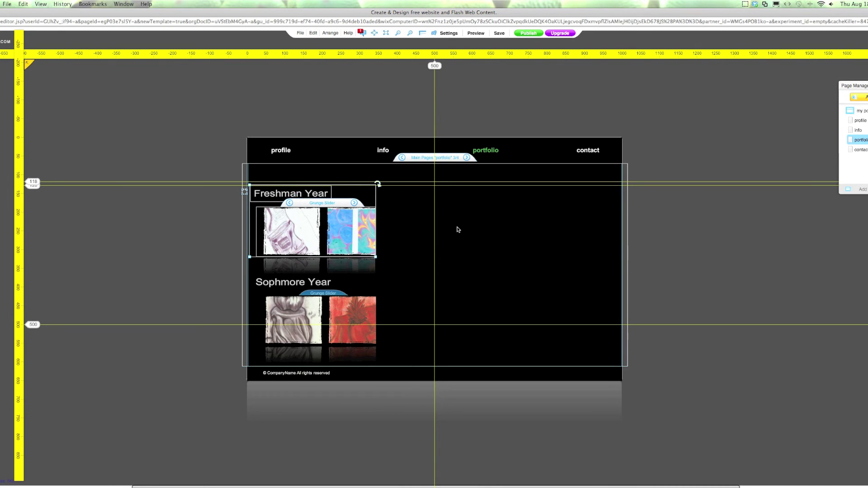
{"action": "key", "text": "ctrl+v"}
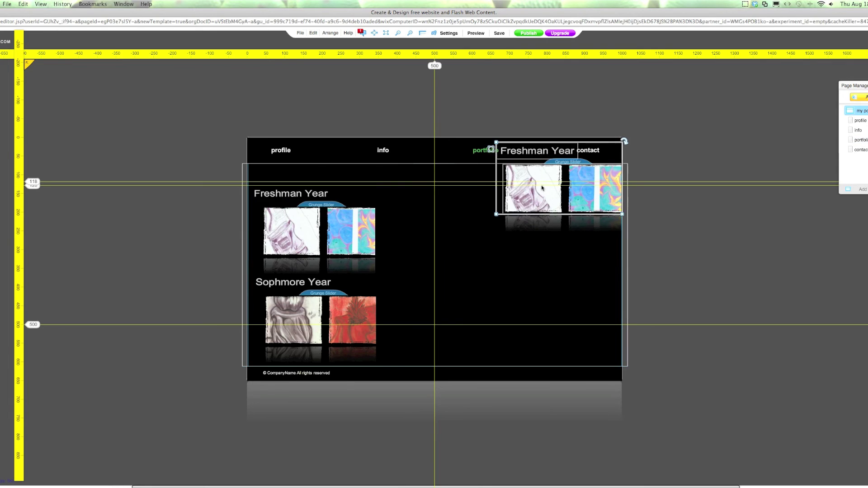
{"action": "left_click_drag", "start_coordinate": [523, 154], "coordinate": [522, 198]}
{"action": "key", "text": "Delete"}
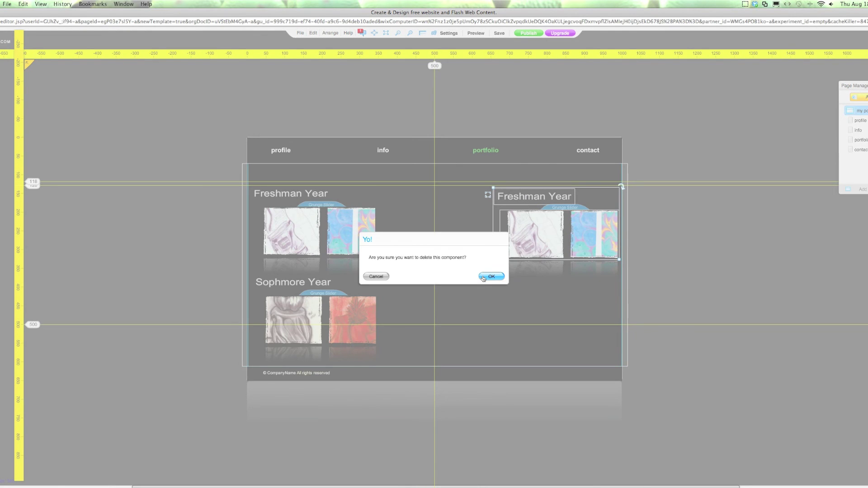
{"action": "key", "text": "Return"}
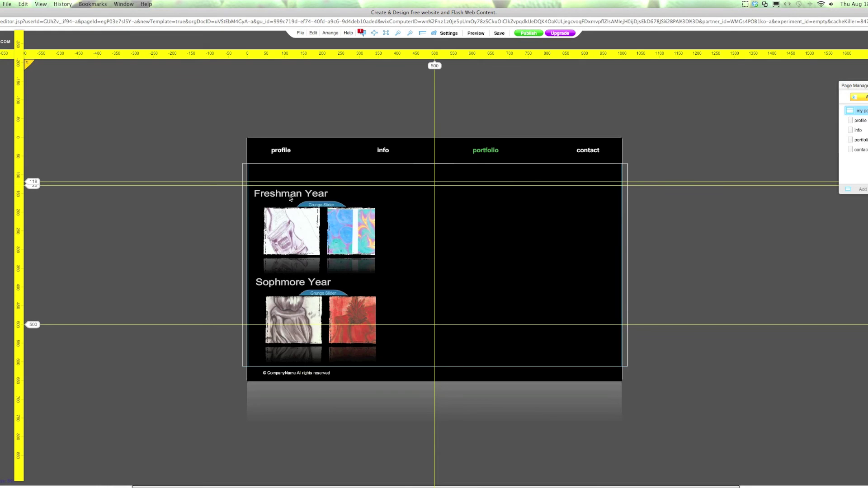
{"action": "left_click", "coordinate": [289, 196]}
{"action": "scroll", "coordinate": [290, 199], "scroll_direction": "up", "scroll_amount": 1}
Copy both year sections and paste the copy into the right column.
{"action": "left_click", "coordinate": [294, 279]}
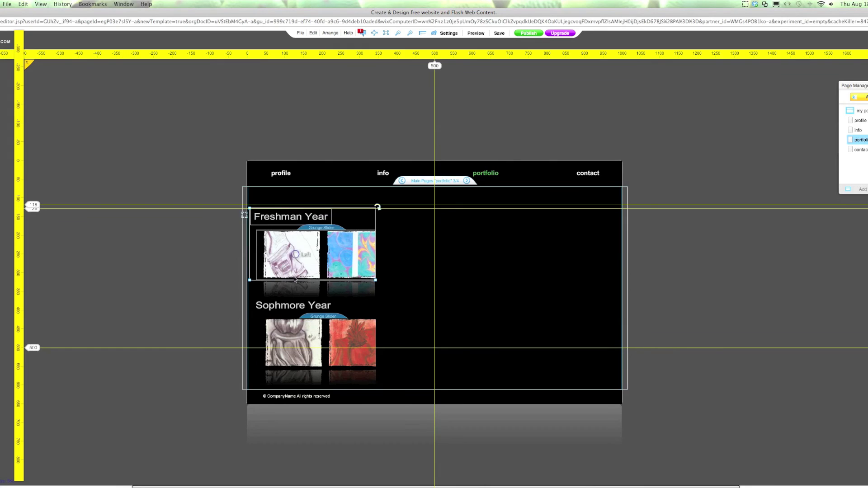
{"action": "left_click", "coordinate": [293, 309], "text": "shift"}
{"action": "left_click", "coordinate": [293, 327], "text": "shift"}
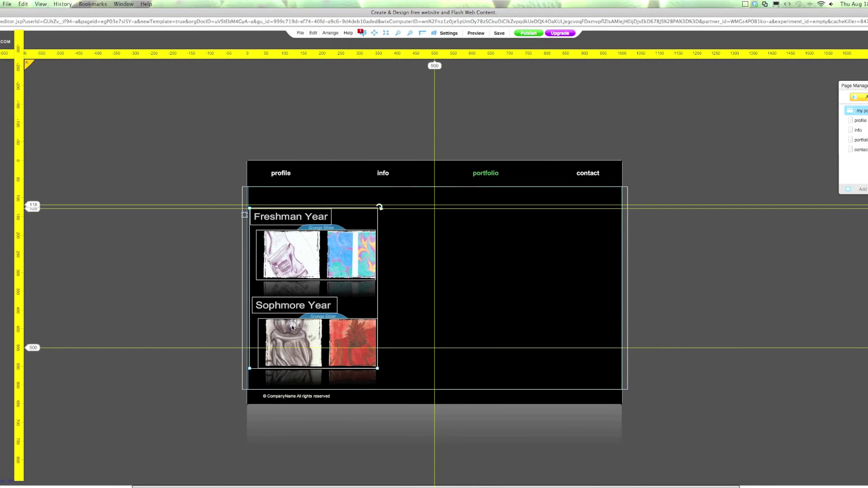
{"action": "right_click", "coordinate": [294, 327]}
{"action": "left_click", "coordinate": [312, 329]}
{"action": "key", "text": "super+v"}
{"action": "left_click_drag", "start_coordinate": [524, 178], "coordinate": [517, 221]}
{"action": "left_click", "coordinate": [742, 241]}
Rename the right column's upper title to 'Junior Year'.
{"action": "left_click", "coordinate": [532, 225]}
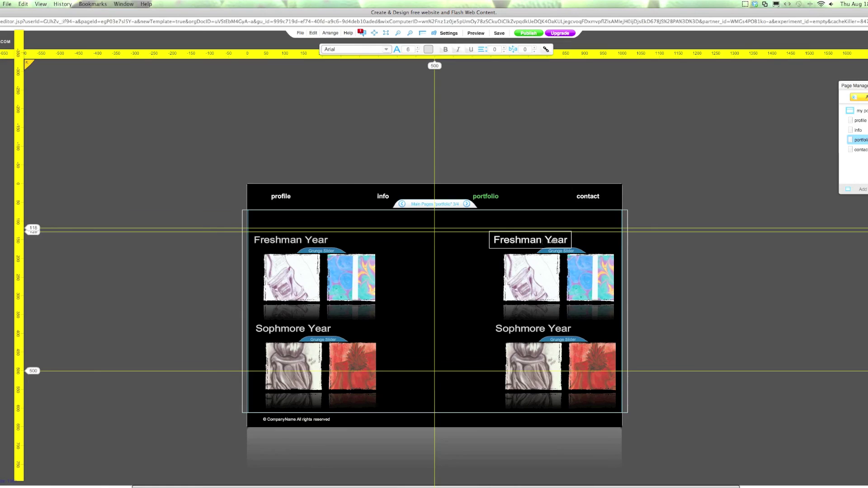
{"action": "type", "text": "Junior"}
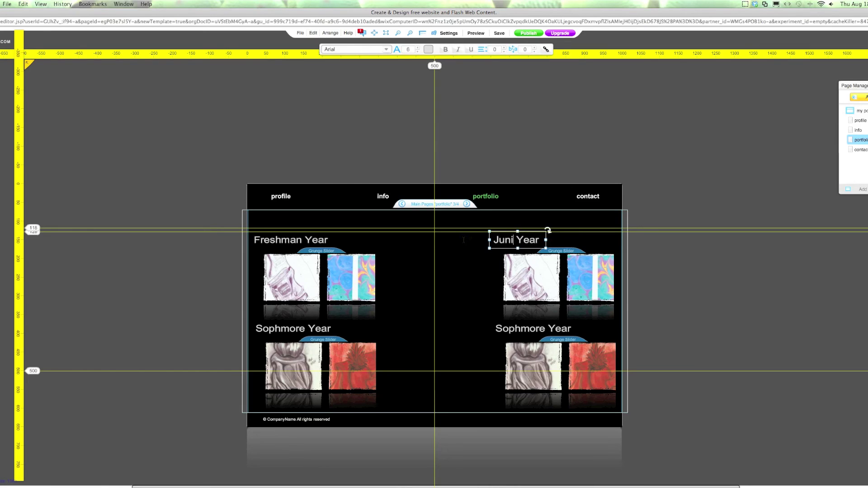
{"action": "left_click", "coordinate": [777, 295]}
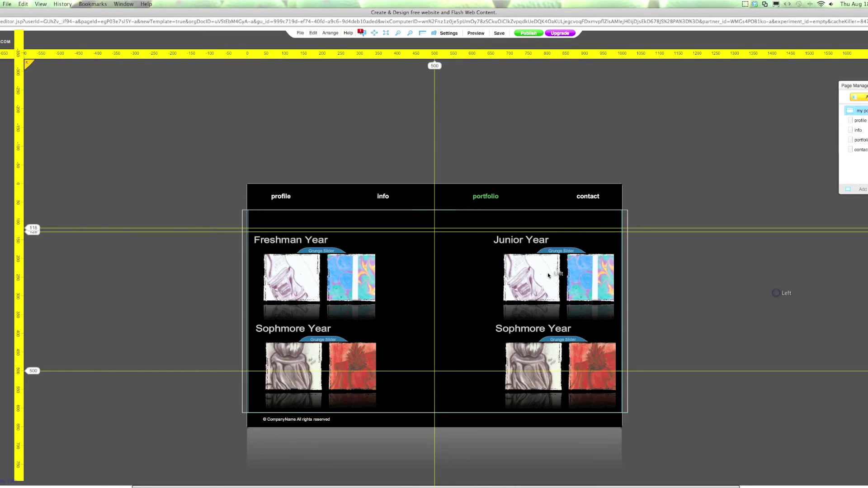
{"action": "left_click", "coordinate": [584, 280]}
Delete all photos from the Junior Year slider gallery.
{"action": "left_click", "coordinate": [596, 288]}
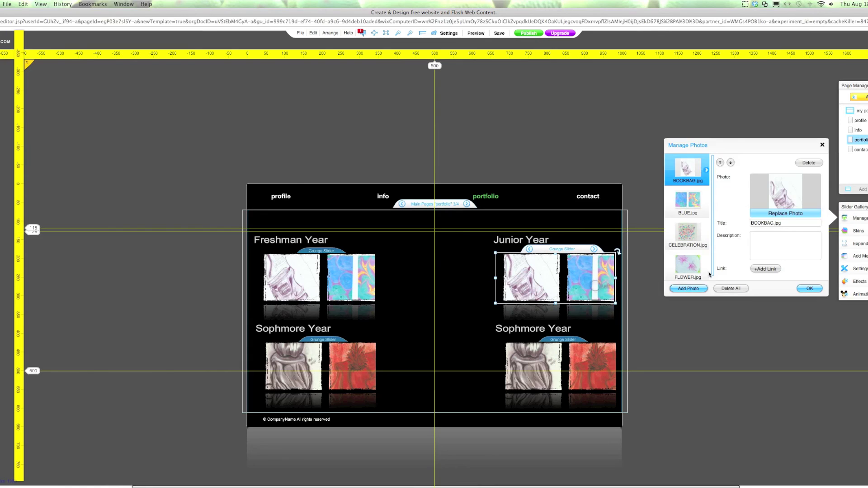
{"action": "left_click", "coordinate": [731, 288]}
{"action": "left_click", "coordinate": [799, 250]}
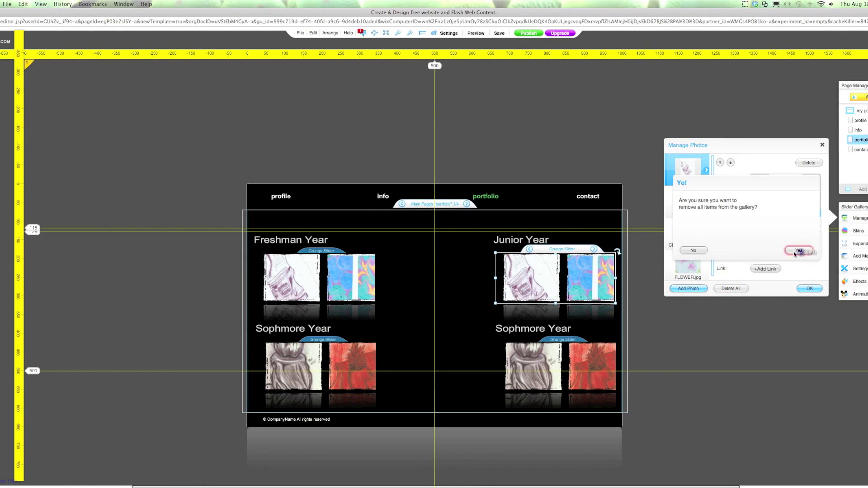
Add logbeam, FARMERS, Townhouse and project photos to the Junior Year slider.
{"action": "left_click", "coordinate": [688, 289]}
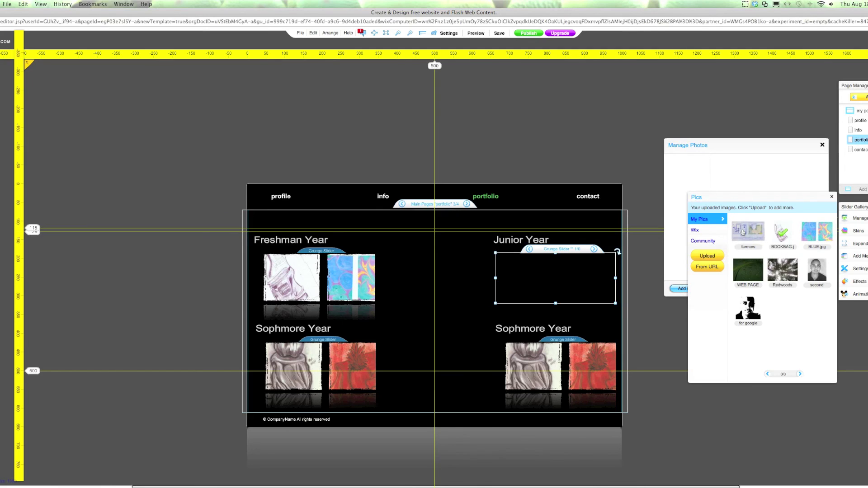
{"action": "left_click", "coordinate": [768, 375]}
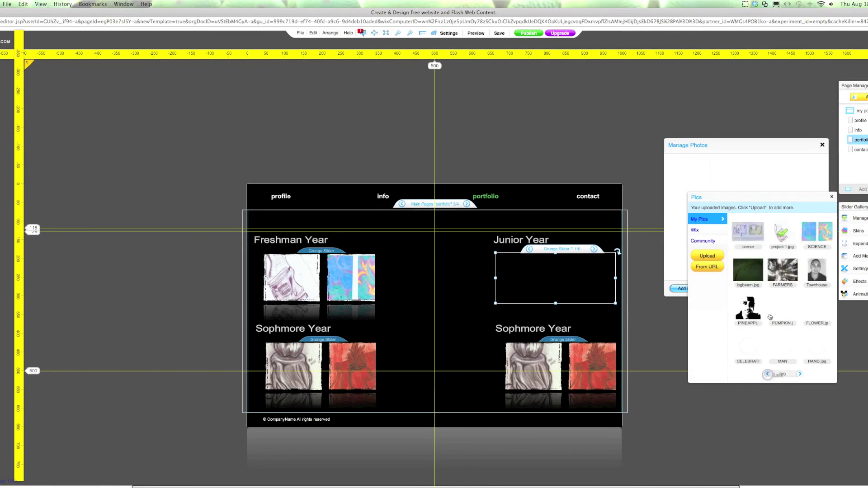
{"action": "left_click", "coordinate": [749, 231]}
{"action": "left_click", "coordinate": [747, 267]}
{"action": "left_click", "coordinate": [783, 271]}
{"action": "left_click", "coordinate": [817, 271]}
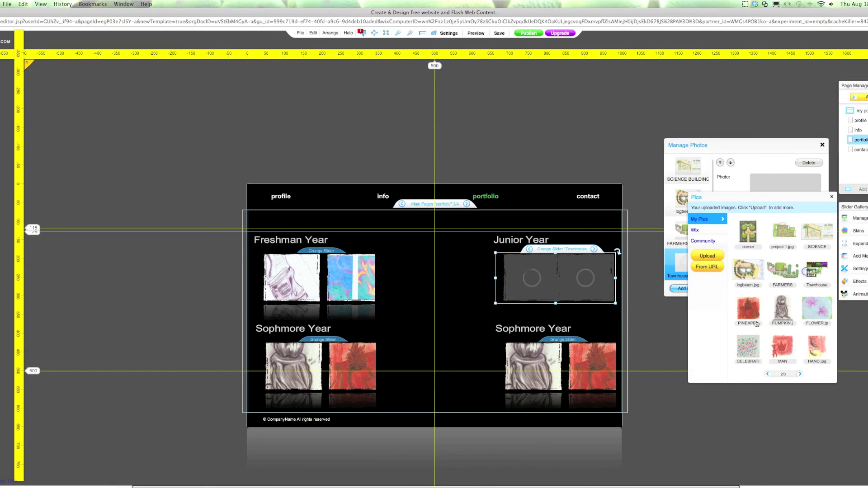
{"action": "left_click", "coordinate": [800, 374]}
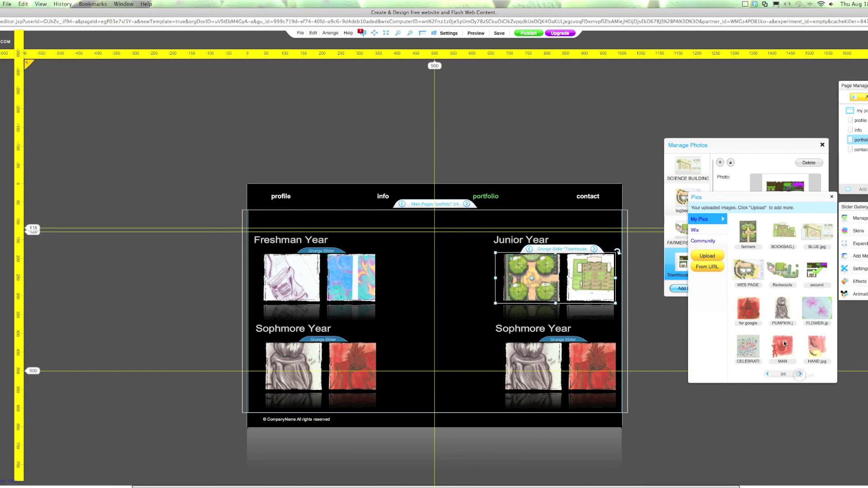
{"action": "left_click", "coordinate": [767, 374]}
{"action": "left_click", "coordinate": [767, 374]}
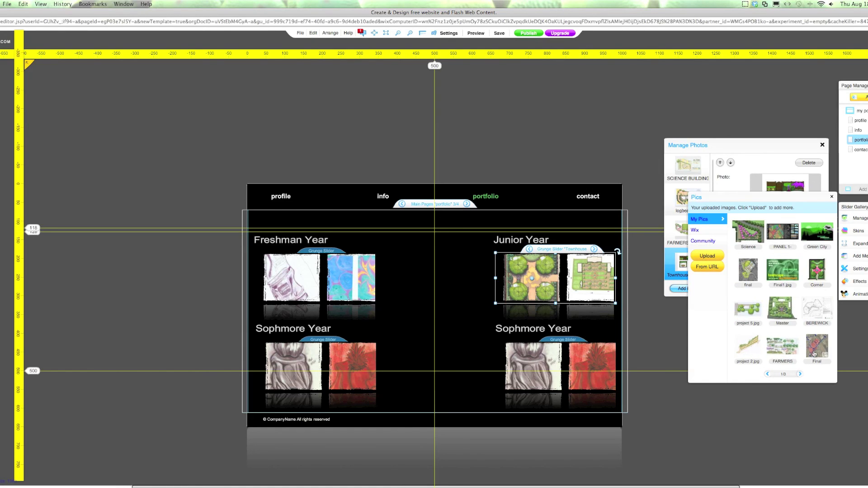
{"action": "left_click", "coordinate": [749, 346]}
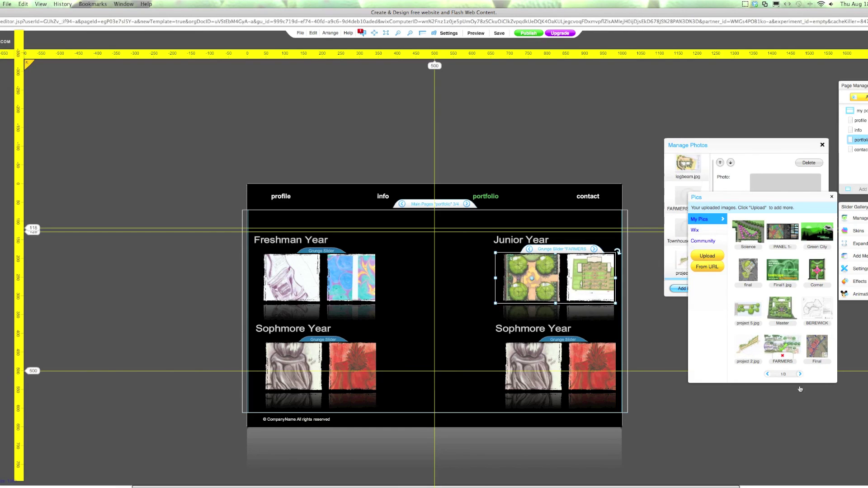
{"action": "double_click", "coordinate": [533, 329]}
{"action": "left_click", "coordinate": [539, 282]}
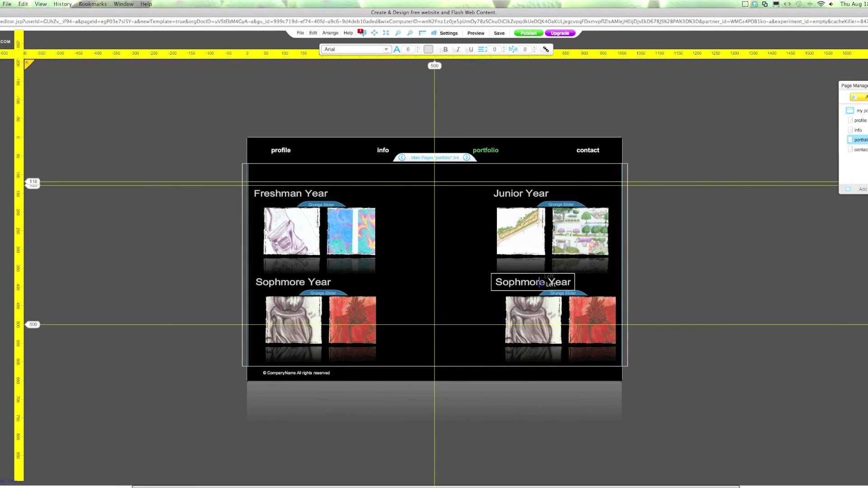
Retitle the lower right heading 'Senior Year' and empty its slider of photos.
{"action": "double_click", "coordinate": [515, 282]}
{"action": "type", "text": "Senior"}
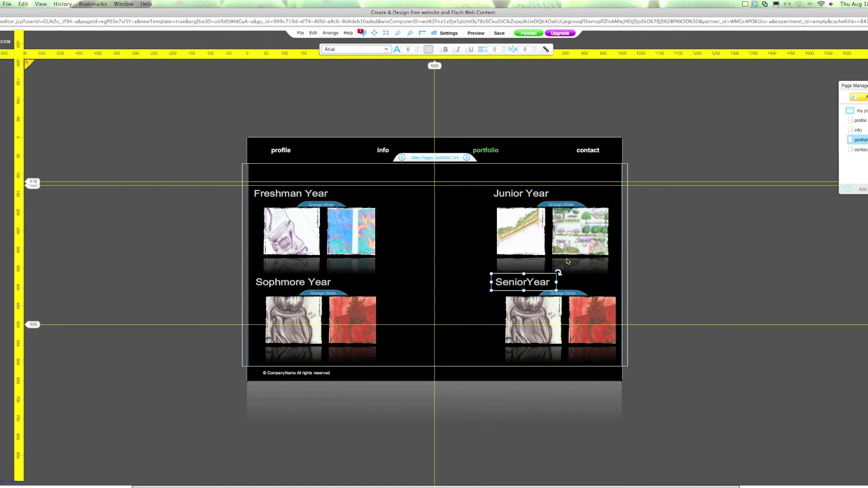
{"action": "scroll", "coordinate": [566, 260], "scroll_direction": "up", "scroll_amount": 1}
{"action": "left_click", "coordinate": [671, 284]}
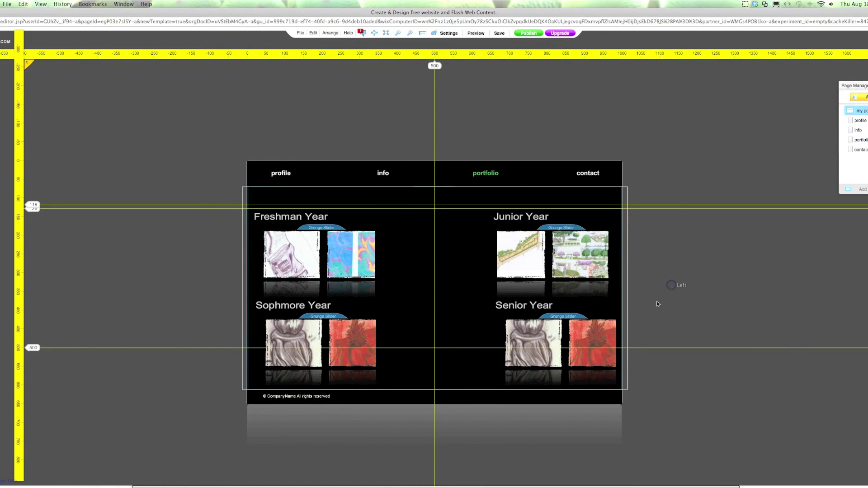
{"action": "left_click", "coordinate": [524, 335]}
{"action": "left_click", "coordinate": [574, 351]}
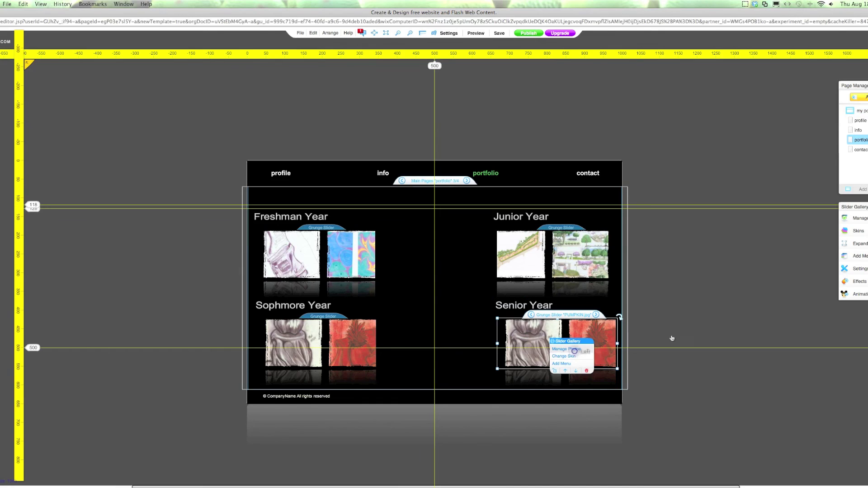
{"action": "left_click", "coordinate": [726, 289]}
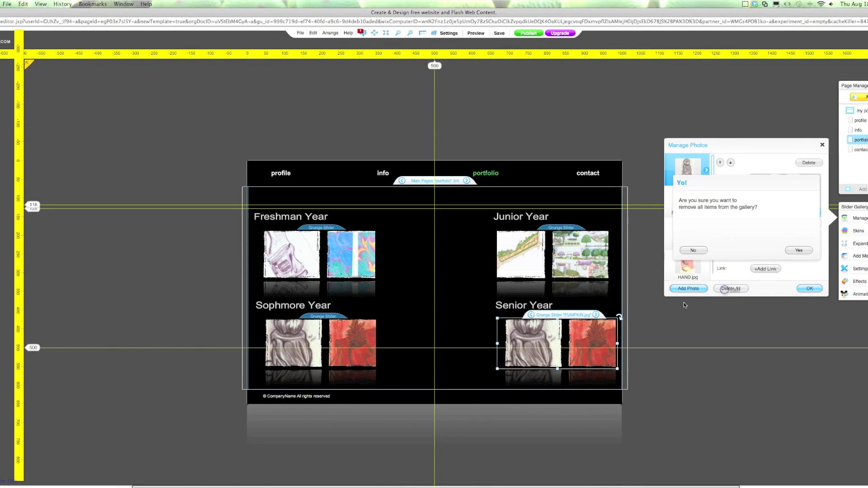
{"action": "left_click", "coordinate": [798, 250]}
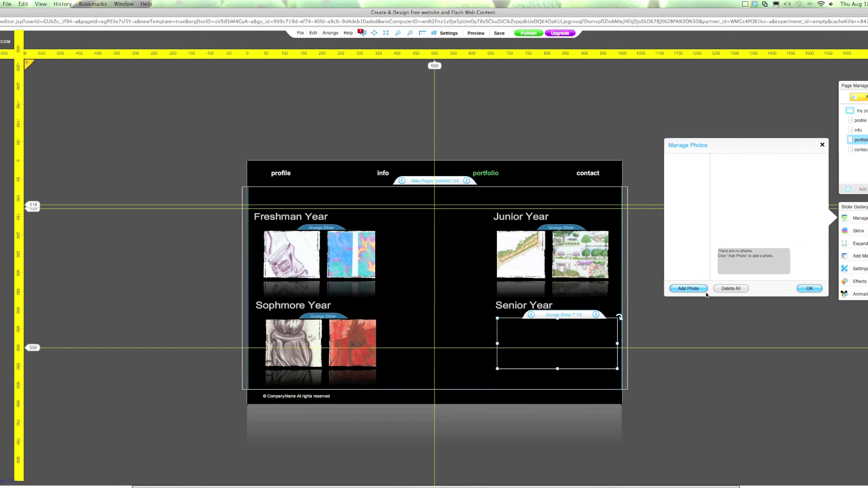
Fill the Senior Year slider with Science Building, Green City, Final1.jpg, Corner, Master, project 5.jpg and BEREWICK photos.
{"action": "left_click", "coordinate": [682, 289]}
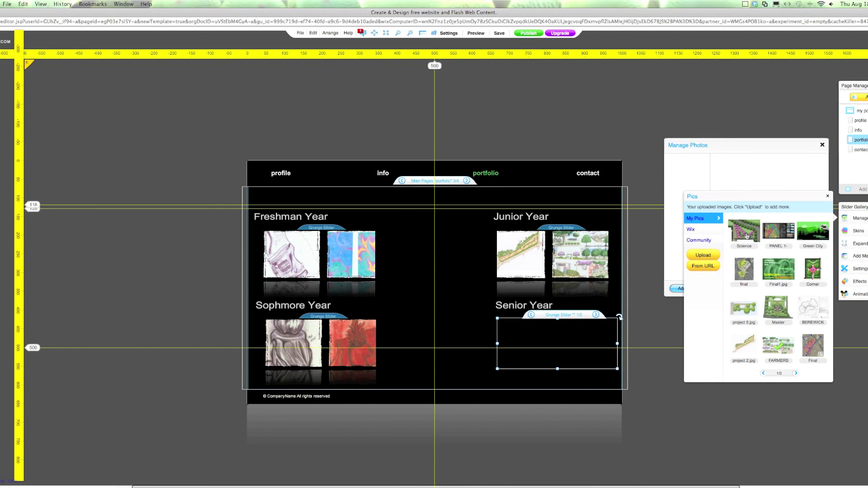
{"action": "left_click", "coordinate": [746, 230]}
{"action": "left_click", "coordinate": [779, 231]}
{"action": "left_click", "coordinate": [813, 230]}
{"action": "left_click", "coordinate": [744, 269]}
{"action": "left_click", "coordinate": [778, 269]}
{"action": "left_click", "coordinate": [810, 270]}
{"action": "left_click", "coordinate": [780, 310]}
{"action": "left_click", "coordinate": [744, 309]}
{"action": "left_click", "coordinate": [813, 310]}
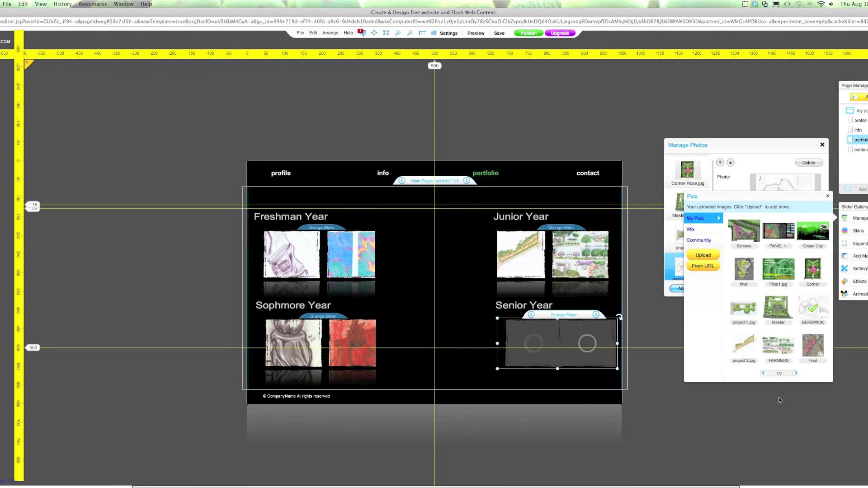
{"action": "left_click", "coordinate": [760, 421]}
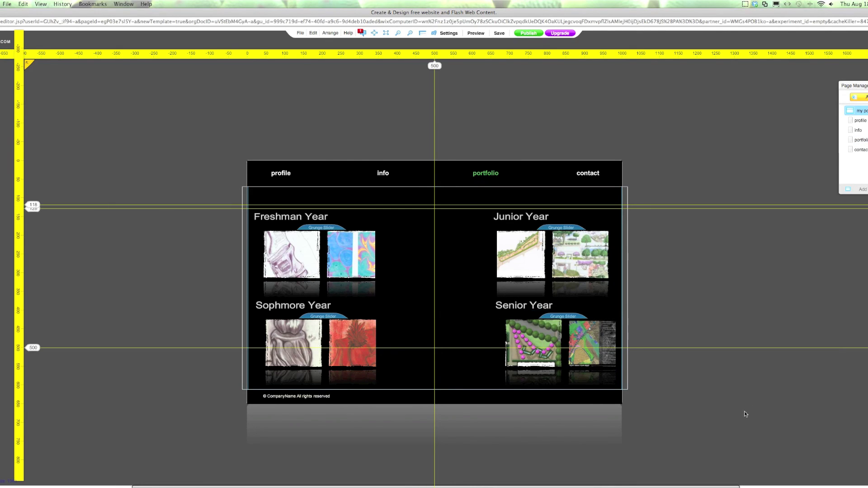
Preview the finished site in Preview Mode.
{"action": "scroll", "coordinate": [745, 414], "scroll_direction": "down", "scroll_amount": 5}
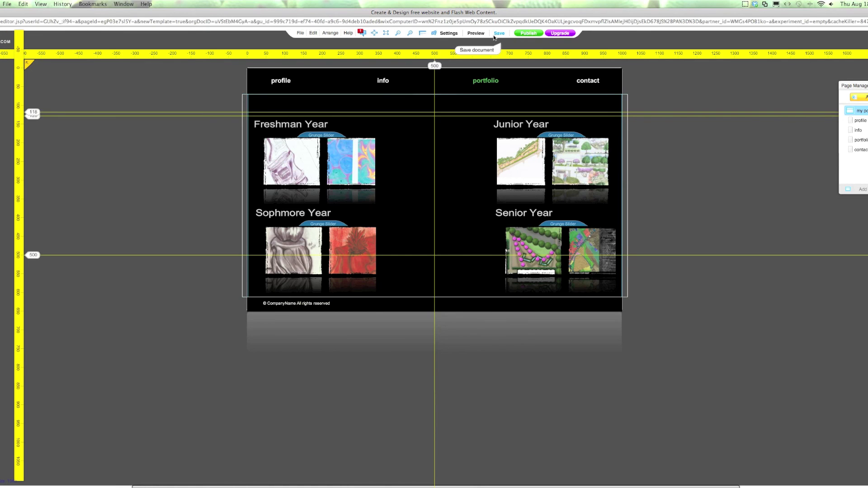
{"action": "left_click", "coordinate": [478, 33]}
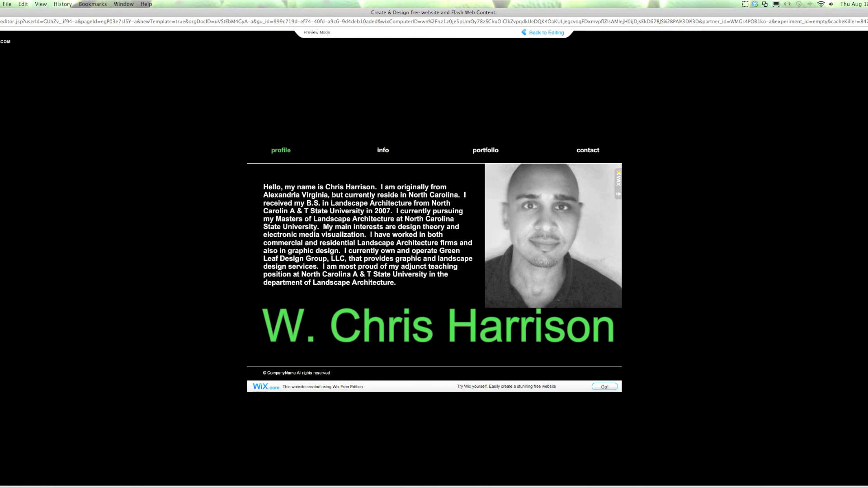
{"action": "left_click", "coordinate": [384, 150]}
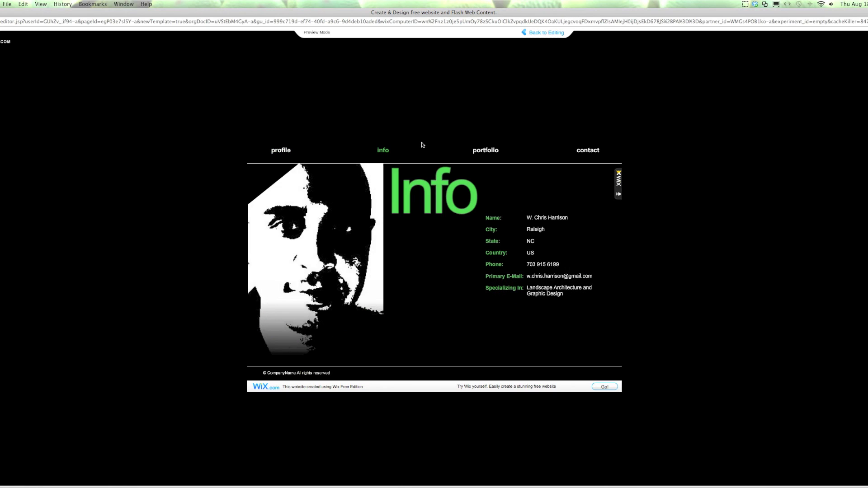
{"action": "left_click", "coordinate": [487, 151]}
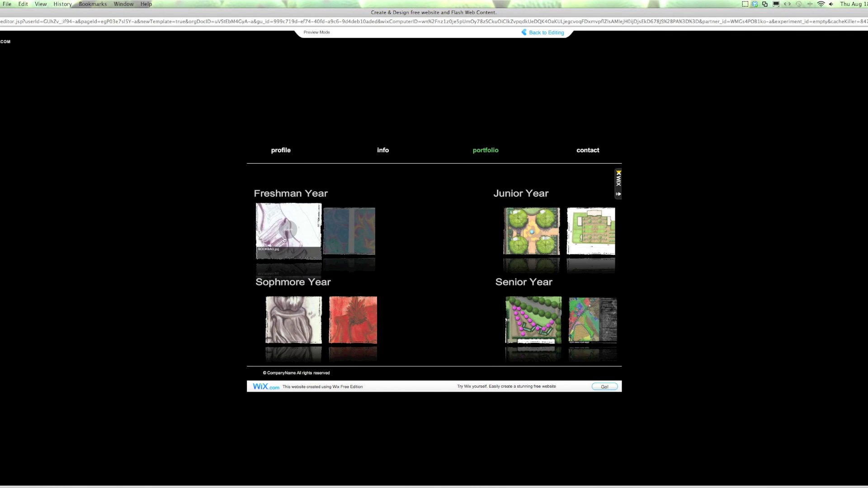
{"action": "left_click", "coordinate": [285, 236]}
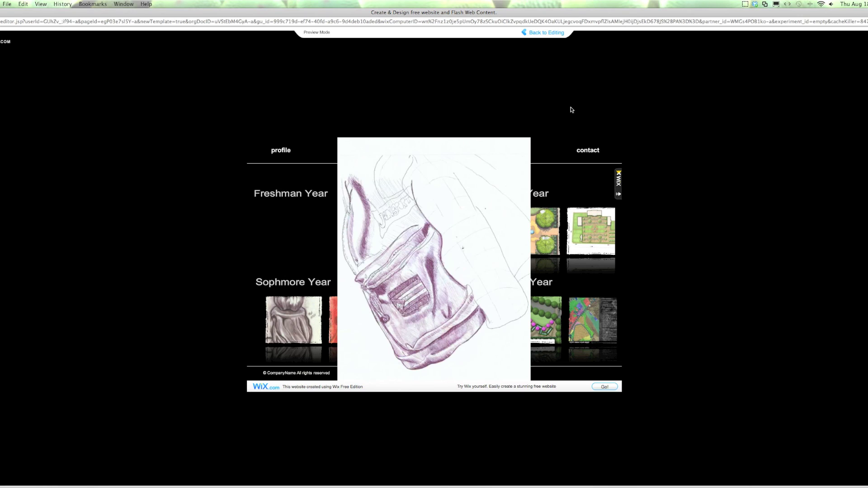
{"action": "left_click", "coordinate": [538, 279]}
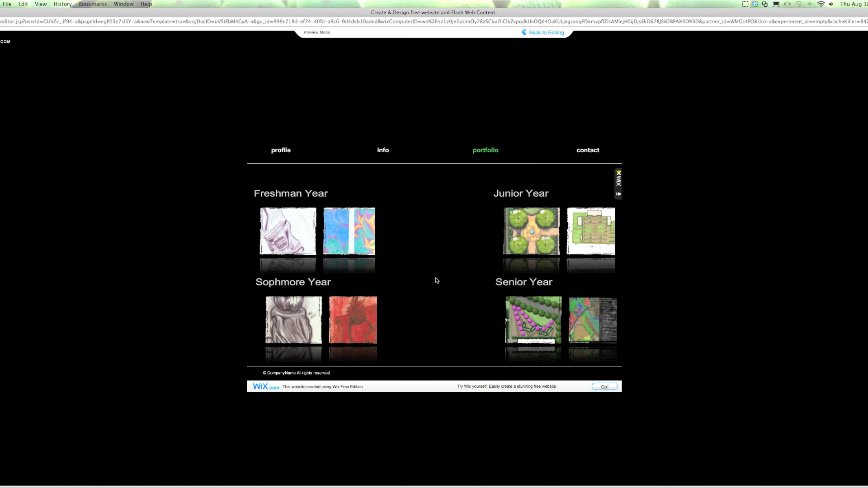
{"action": "left_click", "coordinate": [281, 150]}
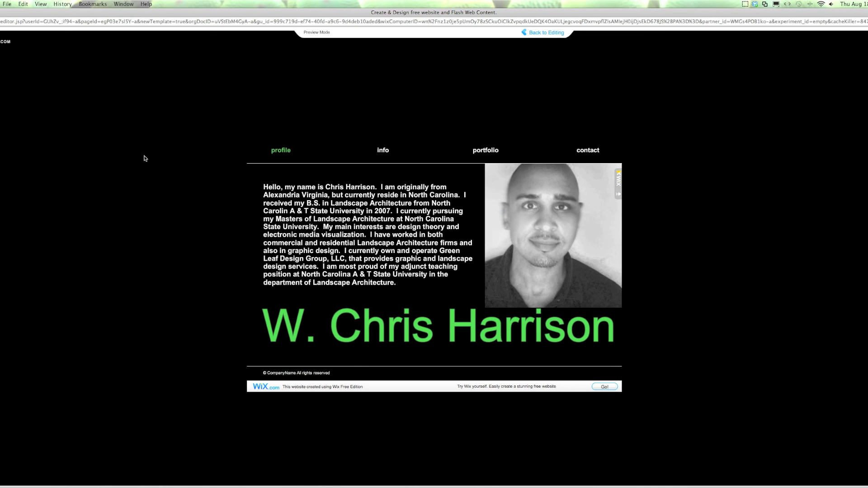